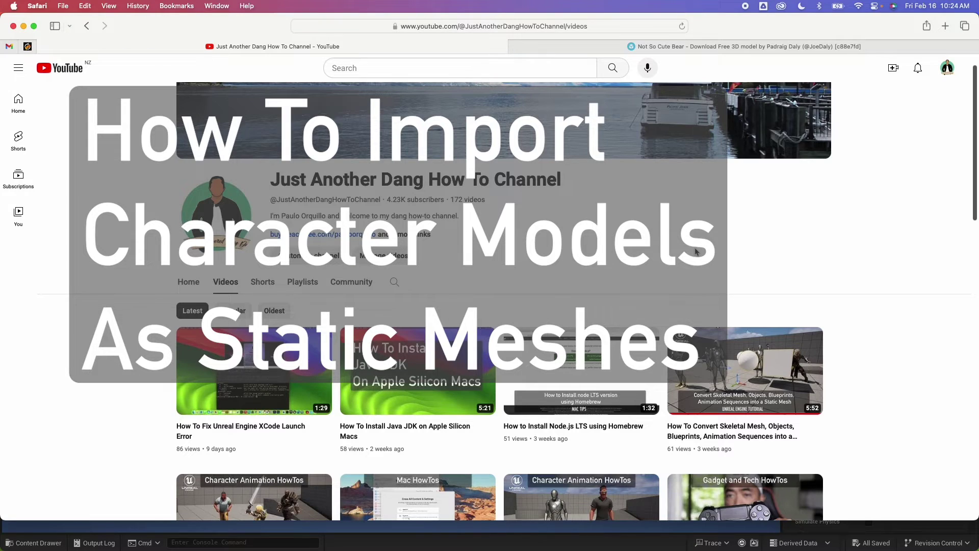
# - Switch from Safari to the Blender 'Skillshare - Character Modelling - Redo15' scene via Mission Control
pyautogui.hotkey('ctrl', 'Up')
pyautogui.click(250, 424)
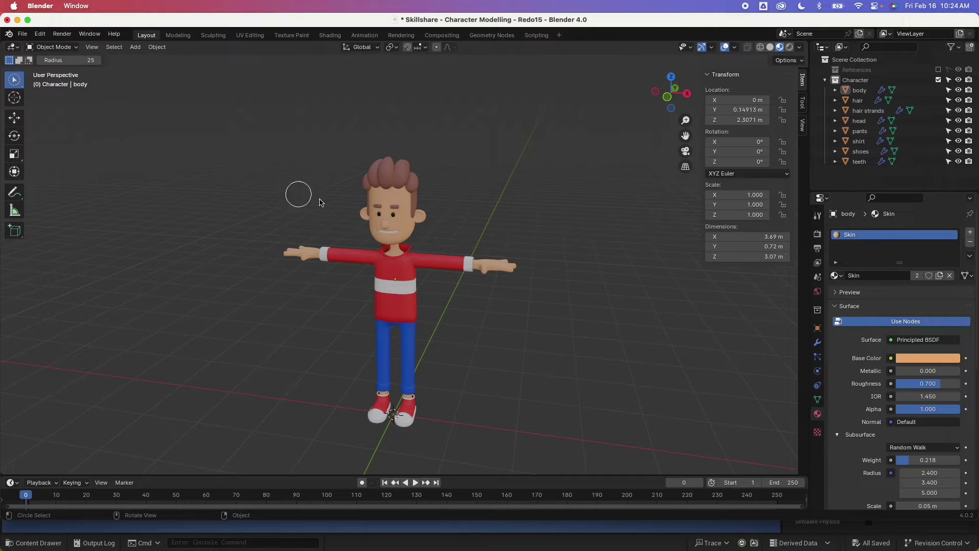
# - Select the character's hair object and show its texture properties instead of material settings
pyautogui.hscroll(5, 449, 235)
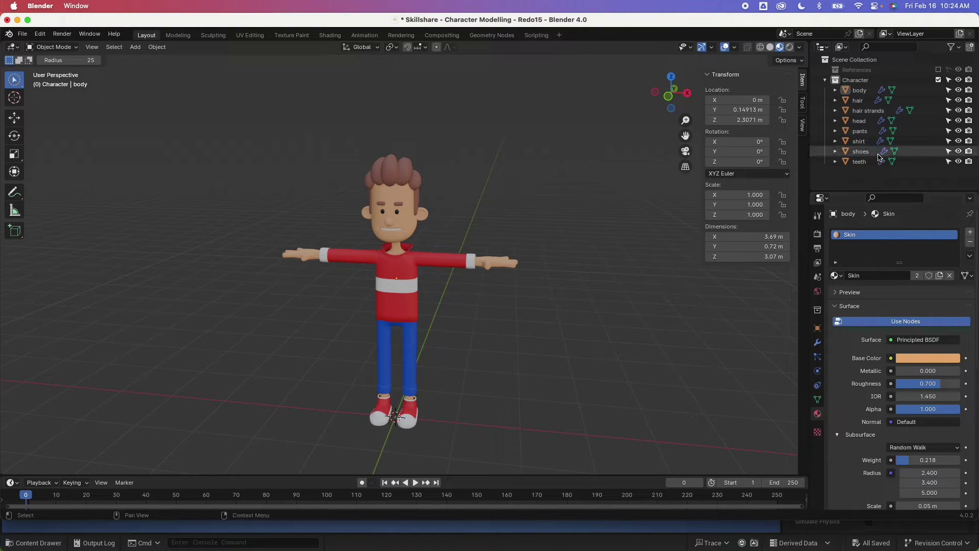
pyautogui.click(861, 100)
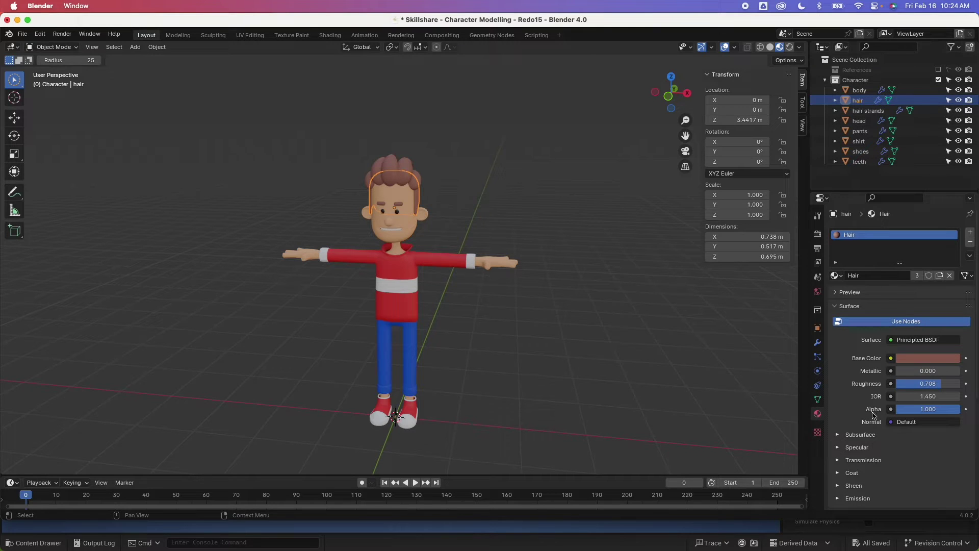
pyautogui.click(817, 432)
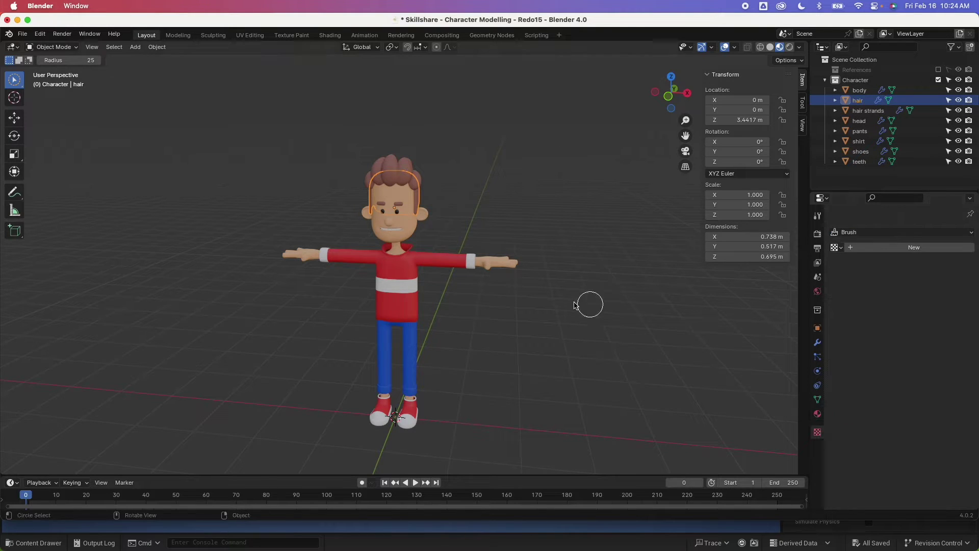
# - Export the character through File > Export > FBX, saving it as UEGuy.fbx
pyautogui.click(22, 36)
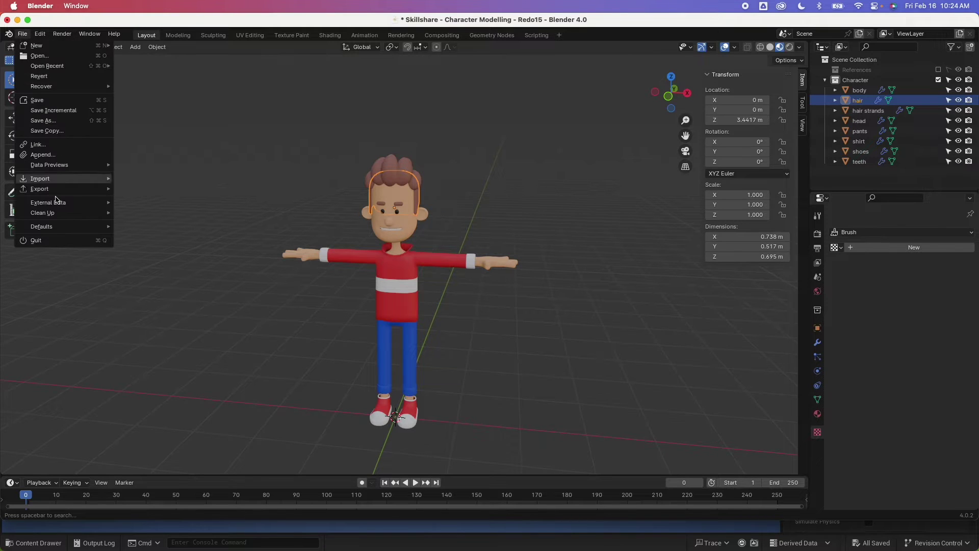
pyautogui.moveTo(53, 189)
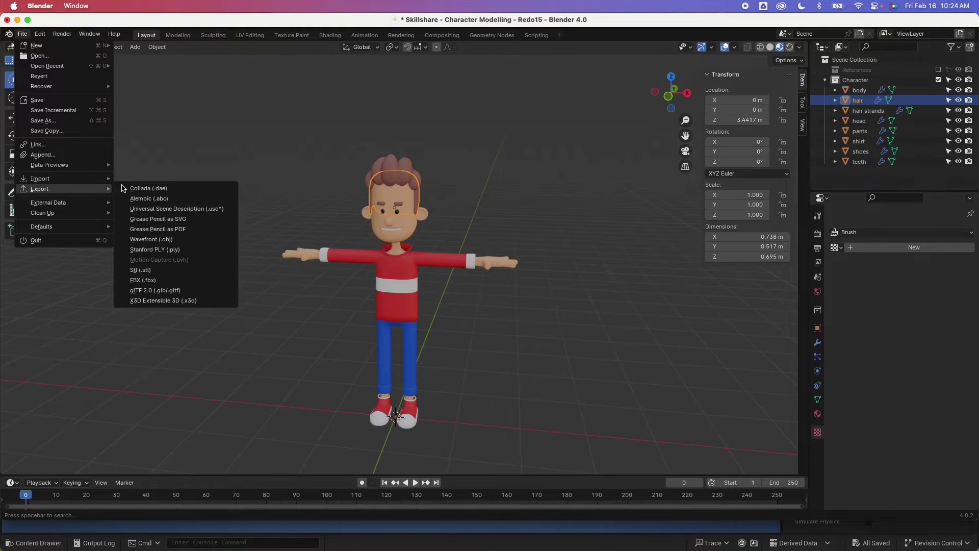
pyautogui.click(164, 280)
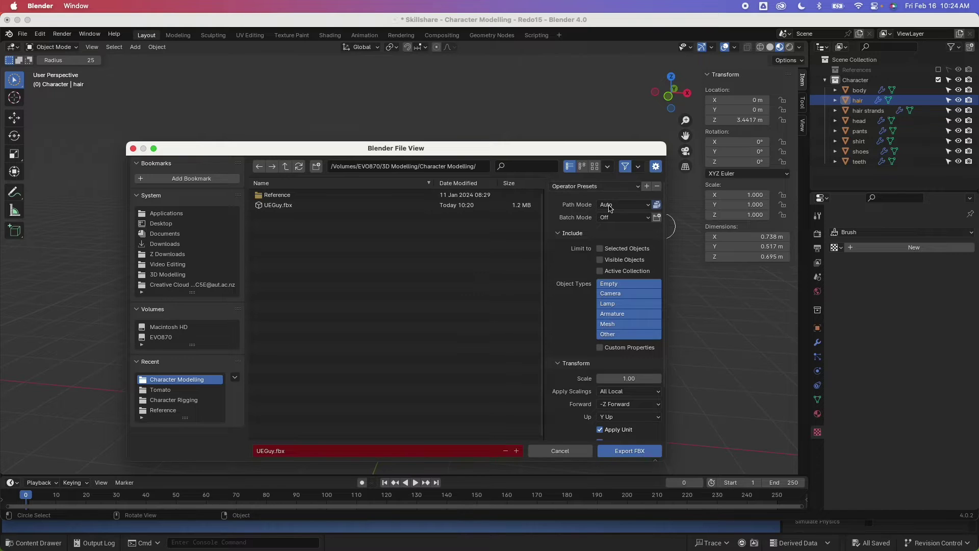
pyautogui.click(632, 457)
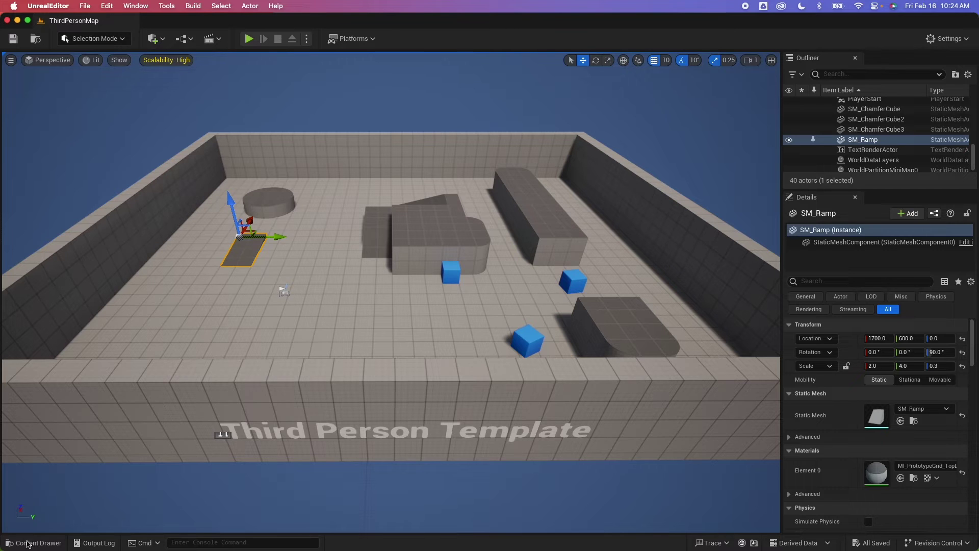
# - Drag UEGuy.fbx from Finder into the BlenderGuy folder of the Content Drawer
pyautogui.click(28, 543)
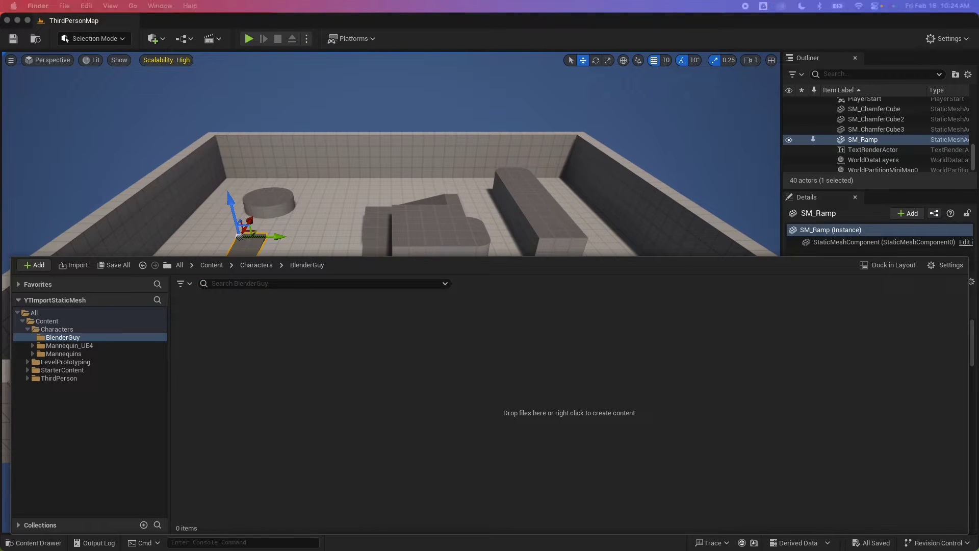
pyautogui.moveTo(776, 97); pyautogui.dragTo(675, 98)
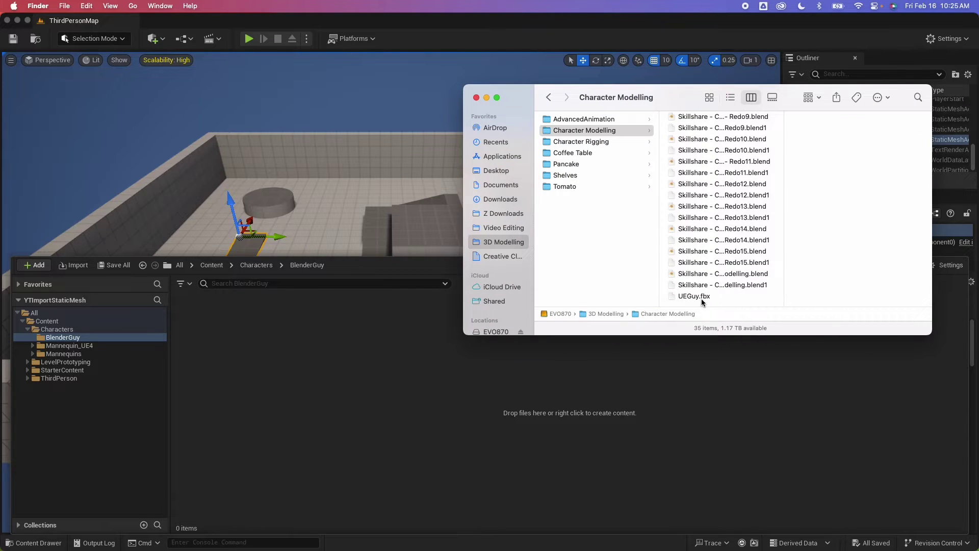
pyautogui.moveTo(704, 300); pyautogui.dragTo(284, 363)
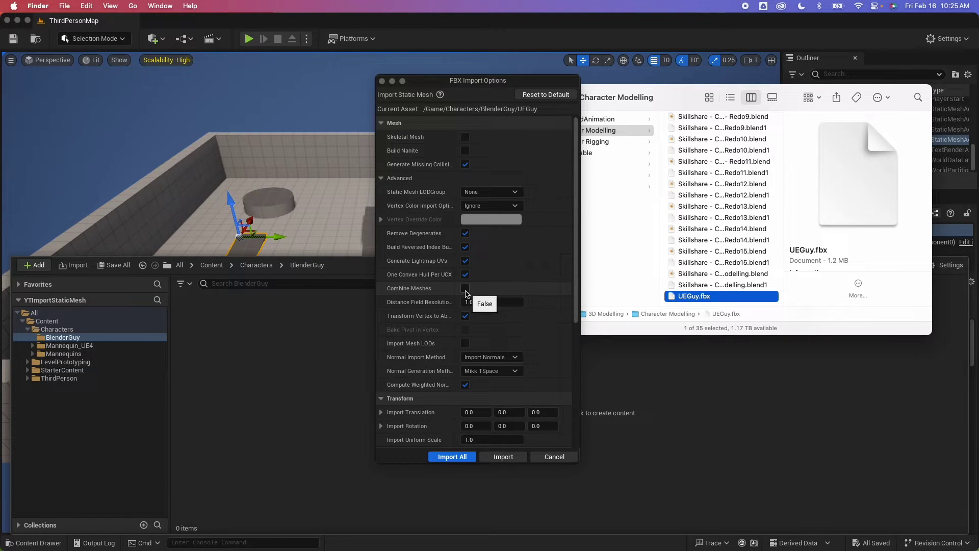
# - Set Material Import Method to Create New Materials and import all
pyautogui.scroll(-8, 466, 293)
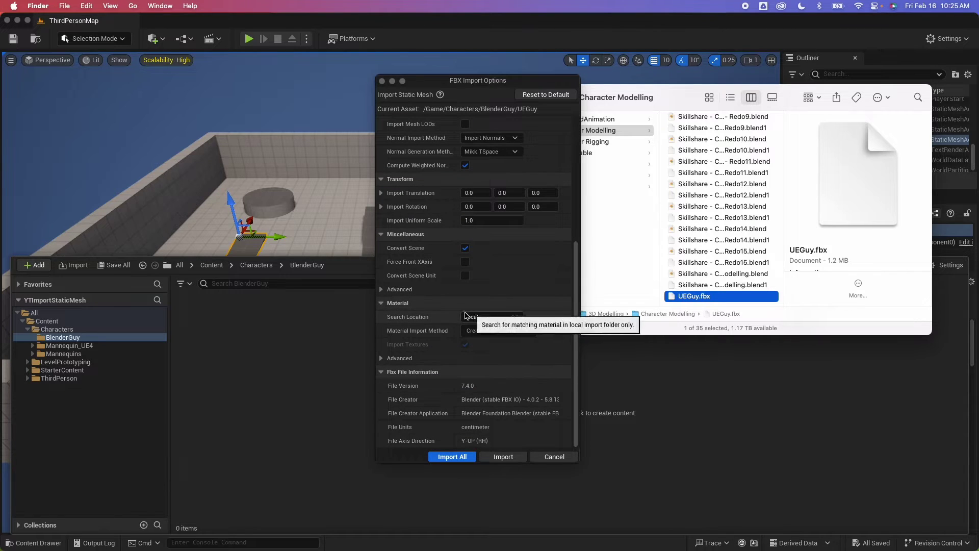
pyautogui.click(516, 345)
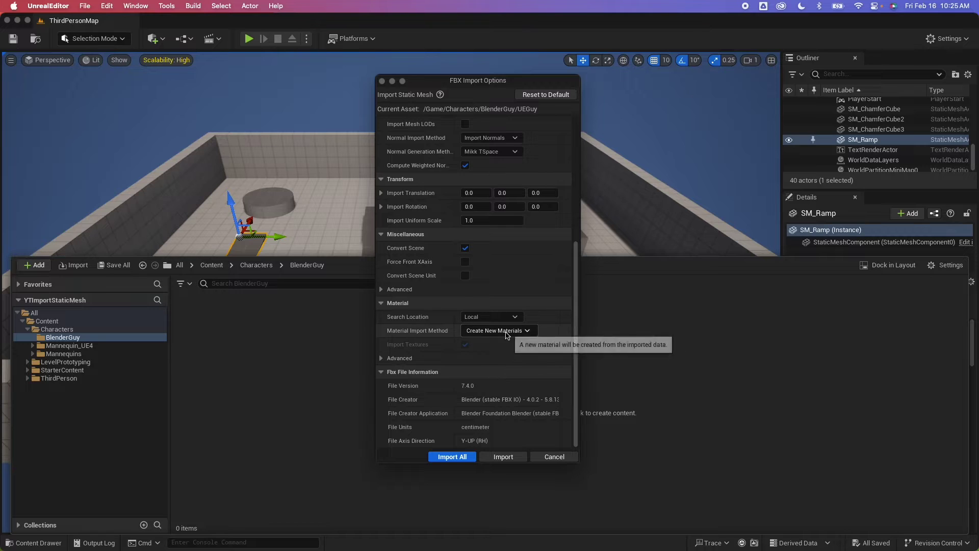
pyautogui.click(509, 331)
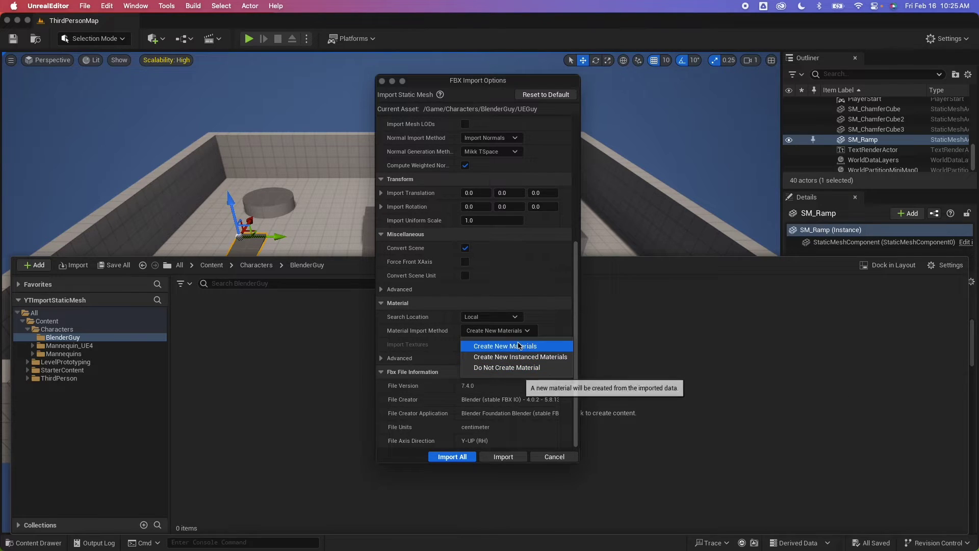
pyautogui.click(516, 346)
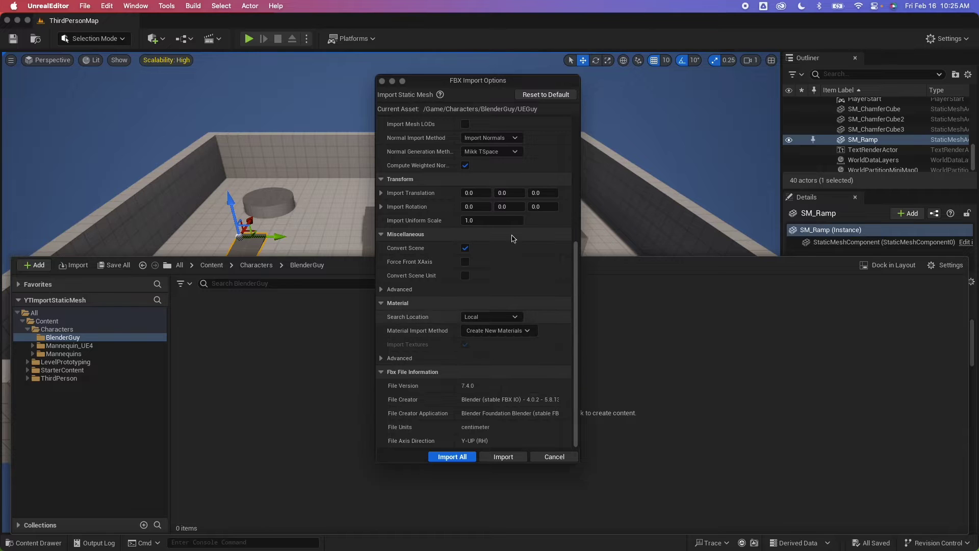
pyautogui.scroll(5, 505, 219)
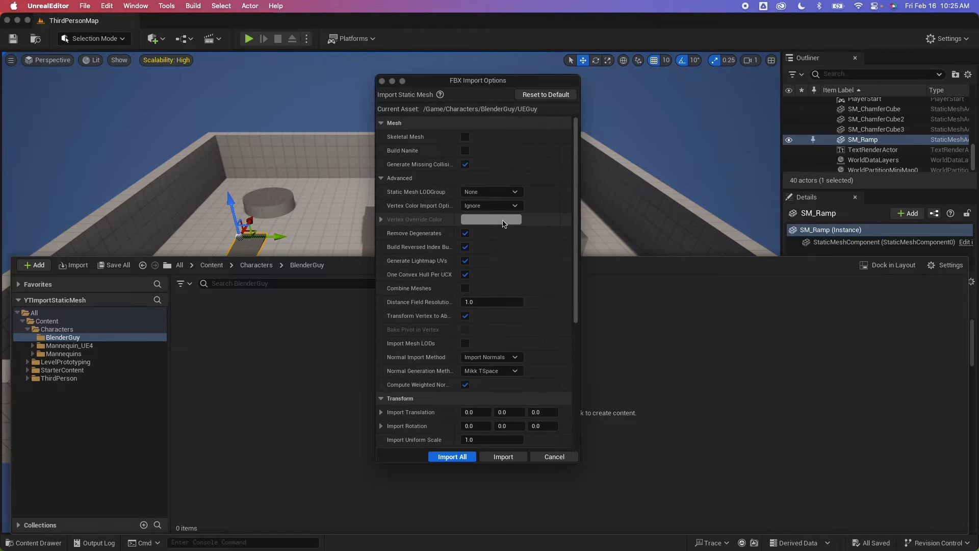
pyautogui.click(469, 460)
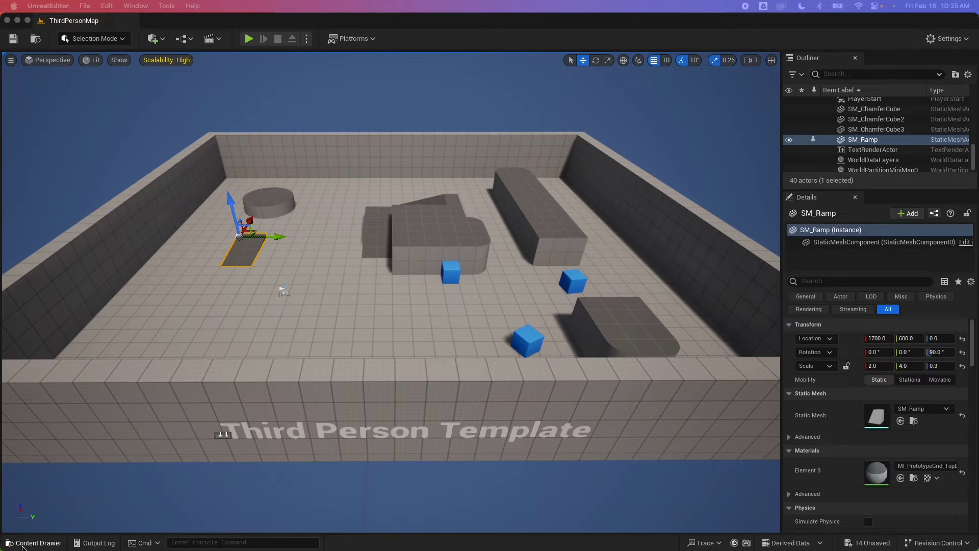
# - Inspect the newly imported BlenderGuy assets, selecting the Blue material
pyautogui.click(24, 544)
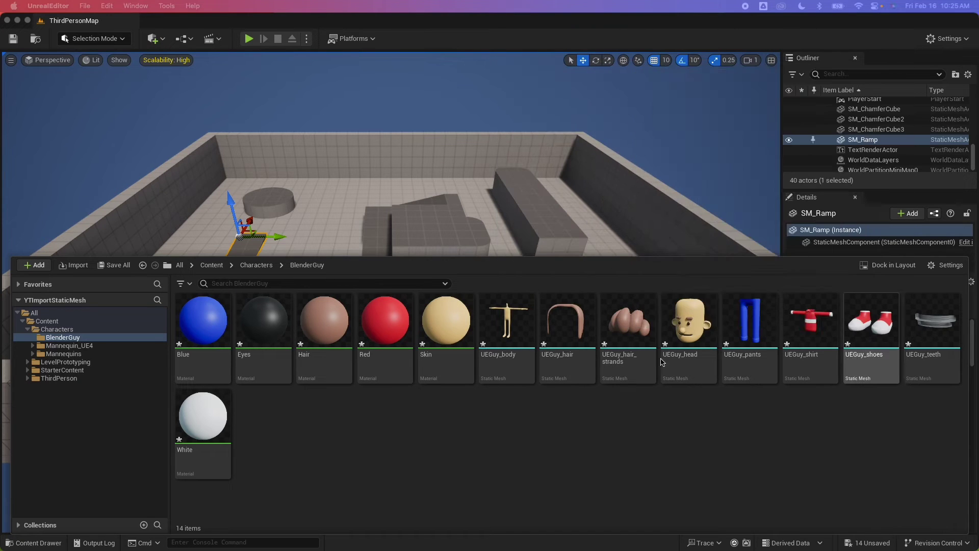
pyautogui.moveTo(862, 334)
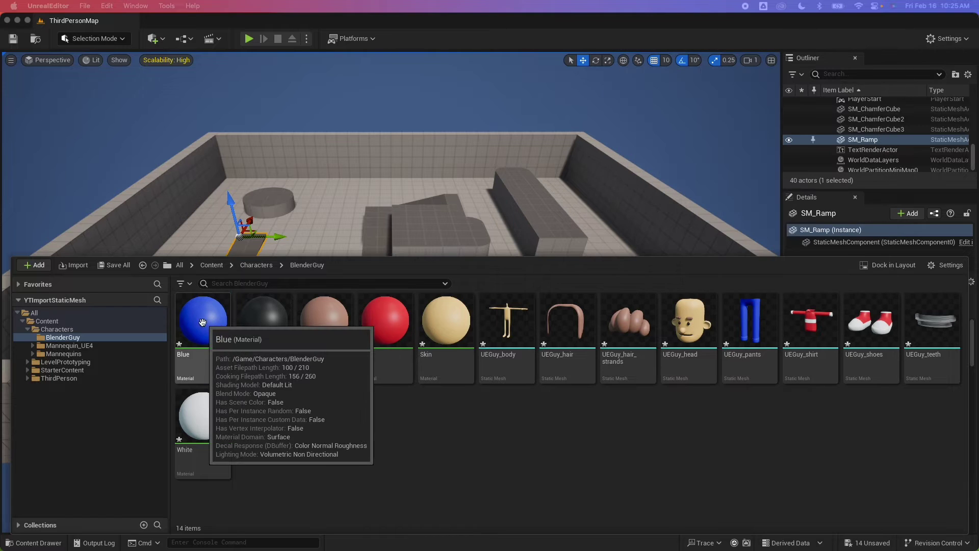
pyautogui.click(203, 332)
pyautogui.moveTo(645, 377)
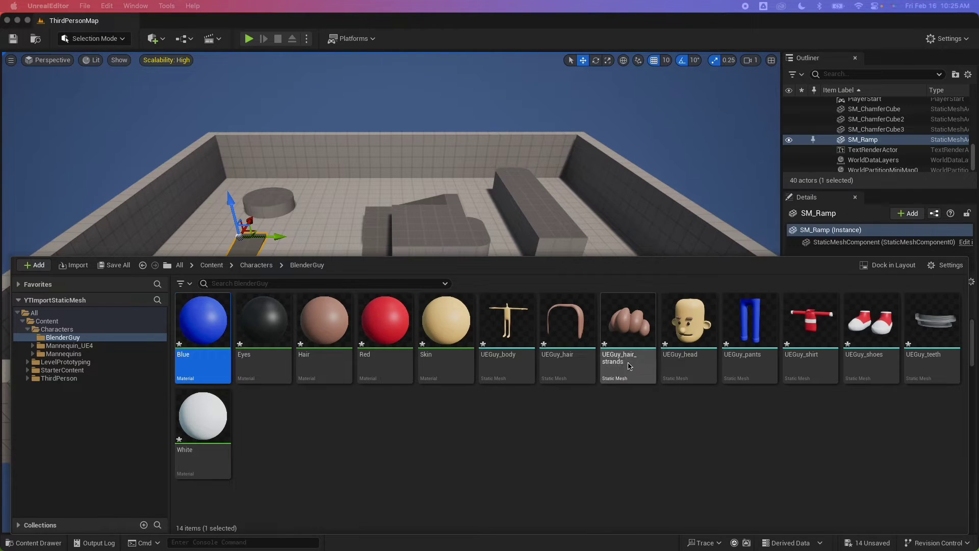
pyautogui.moveTo(718, 374)
# - Compare against the Blender outliner, then select all 14 imported assets in Unreal
pyautogui.hotkey('ctrl', 'Up')
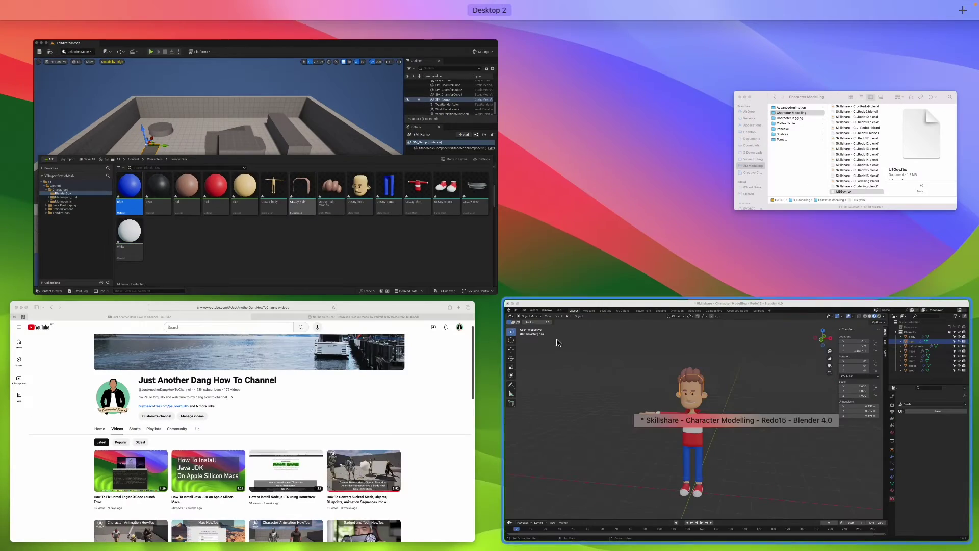
pyautogui.click(661, 424)
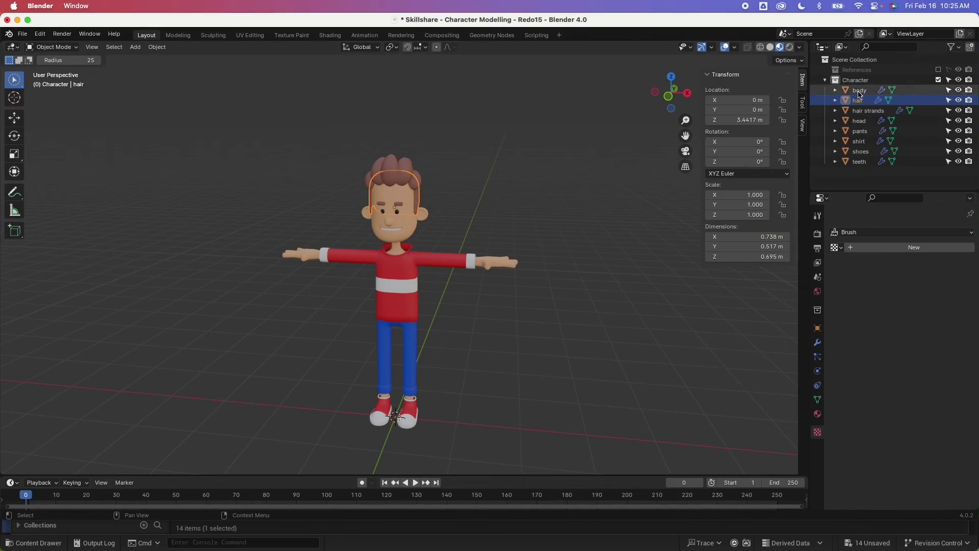
pyautogui.hotkey('ctrl', 'Up')
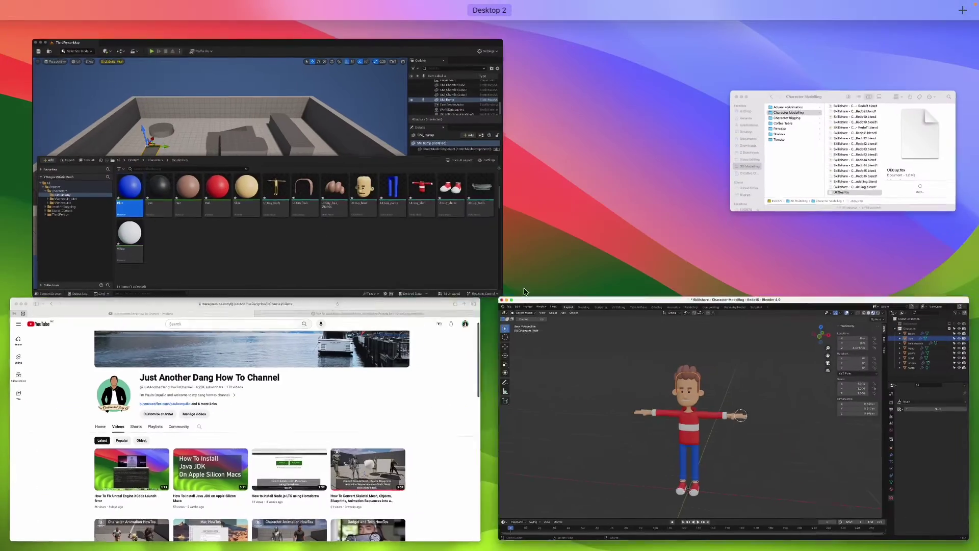
pyautogui.click(360, 228)
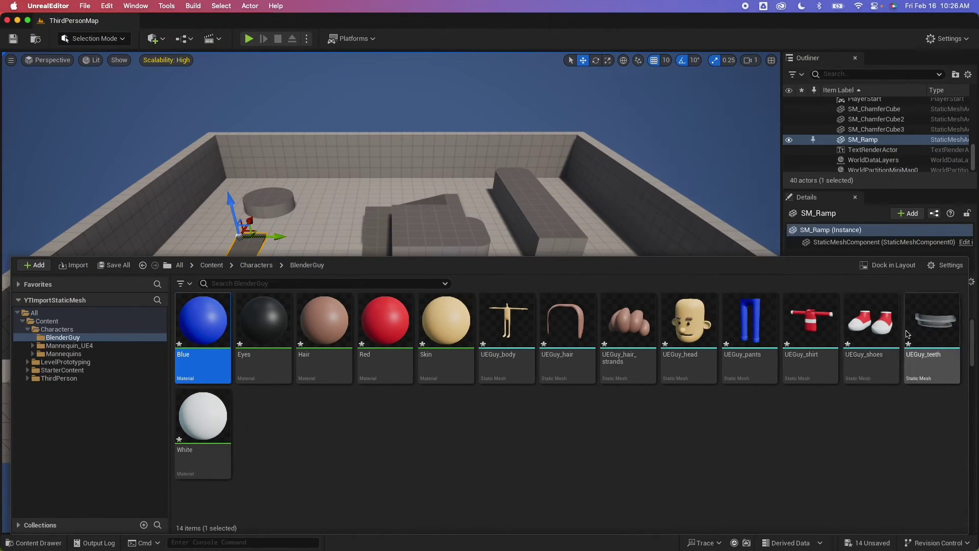
pyautogui.press('super+a')
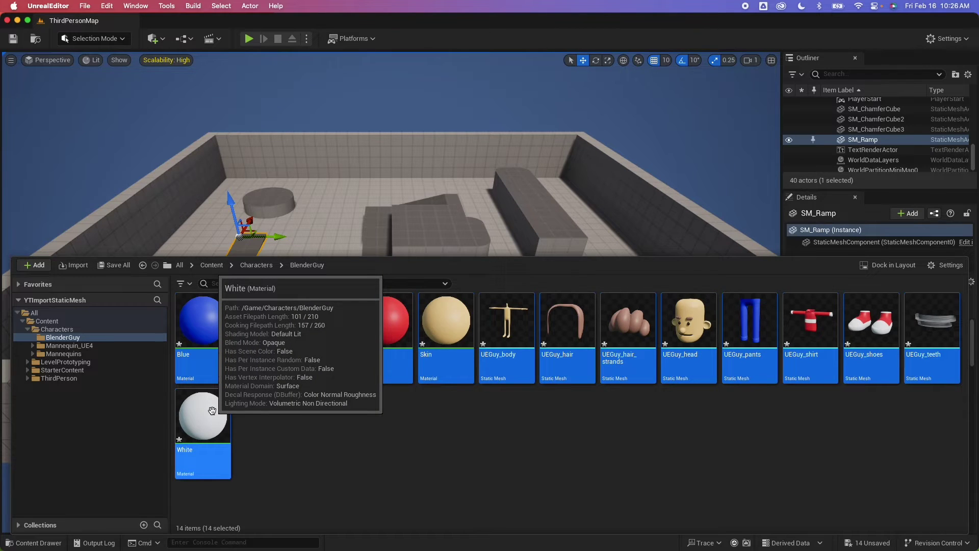
# - Delete all 14 selected assets from the BlenderGuy folder
pyautogui.rightClick(212, 411)
pyautogui.click(360, 257)
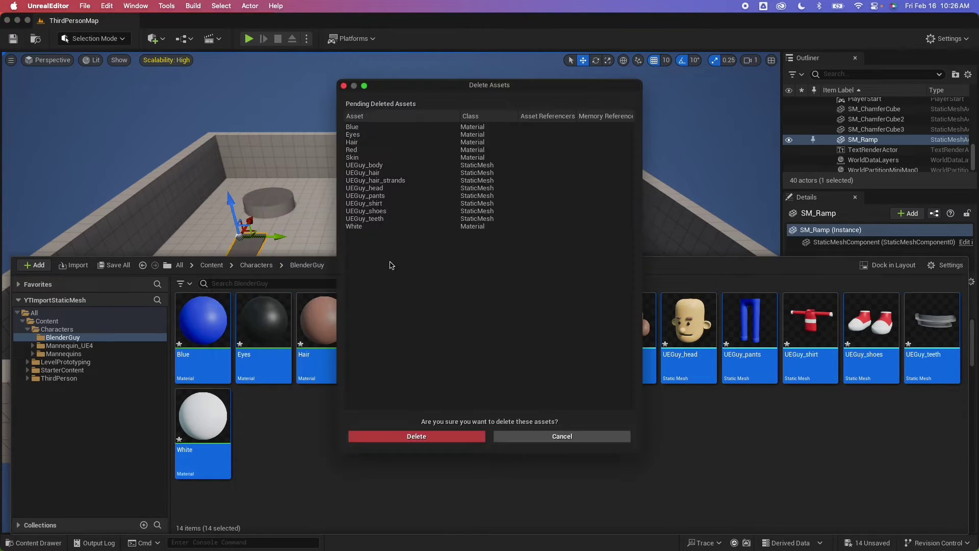
pyautogui.click(428, 438)
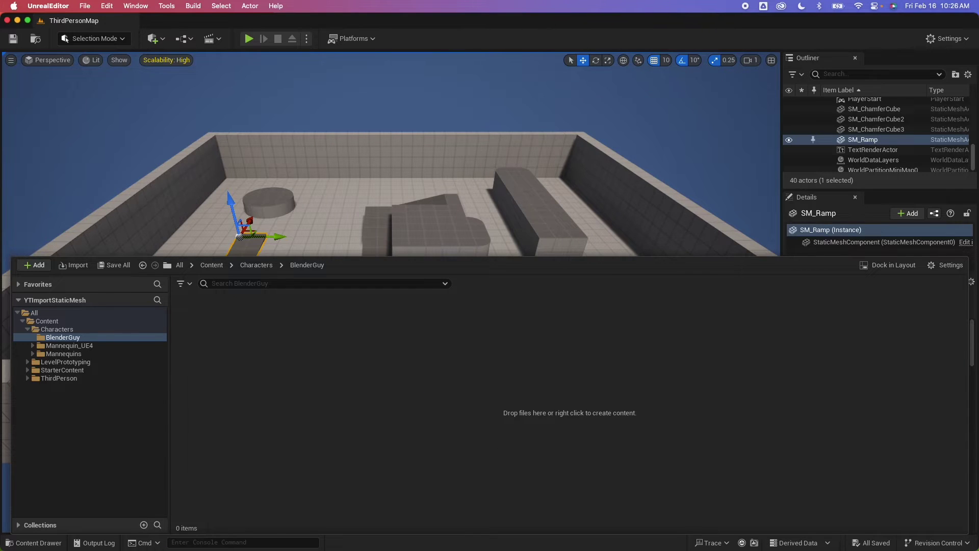
# - Re-import UEGuy.fbx into BlenderGuy with Combine Meshes enabled
pyautogui.press('super+Tab')
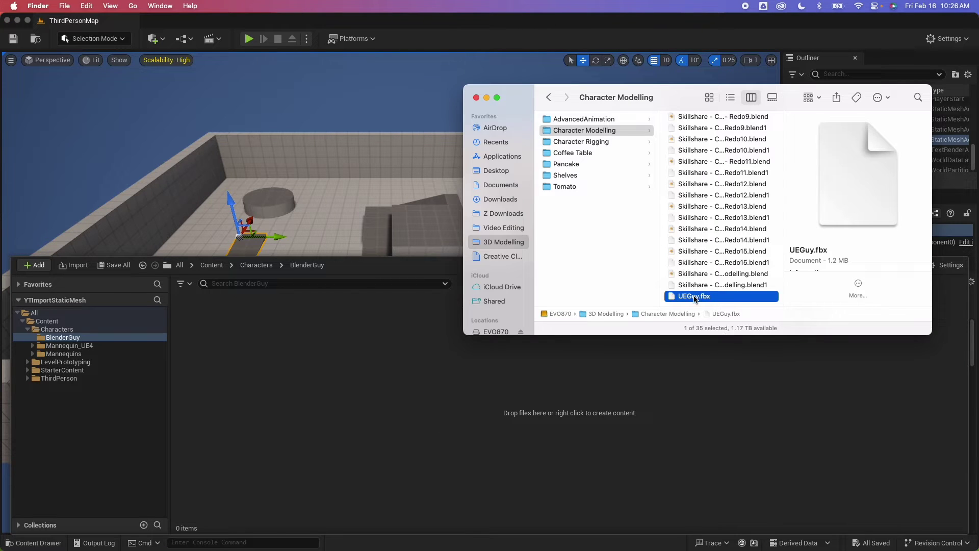
pyautogui.moveTo(694, 297); pyautogui.dragTo(346, 412)
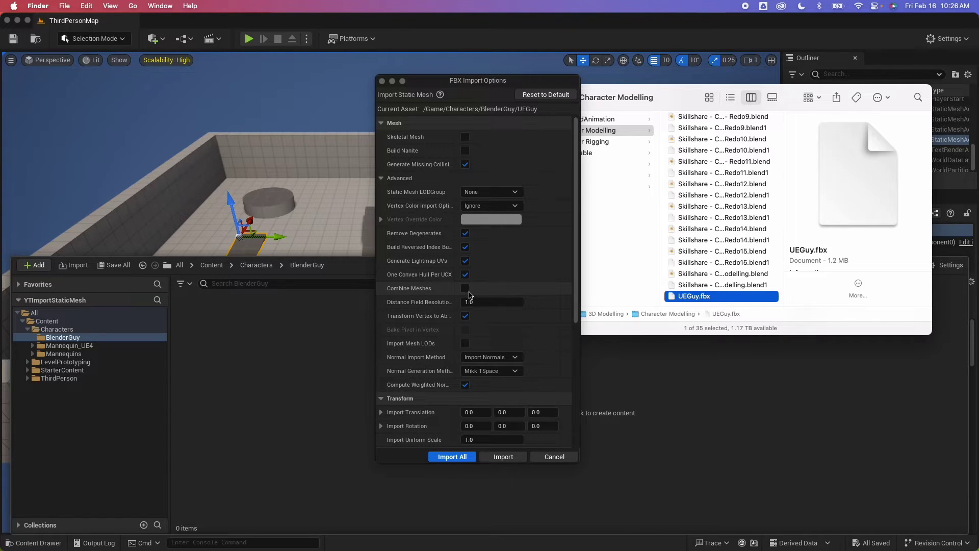
pyautogui.click(475, 332)
pyautogui.click(465, 288)
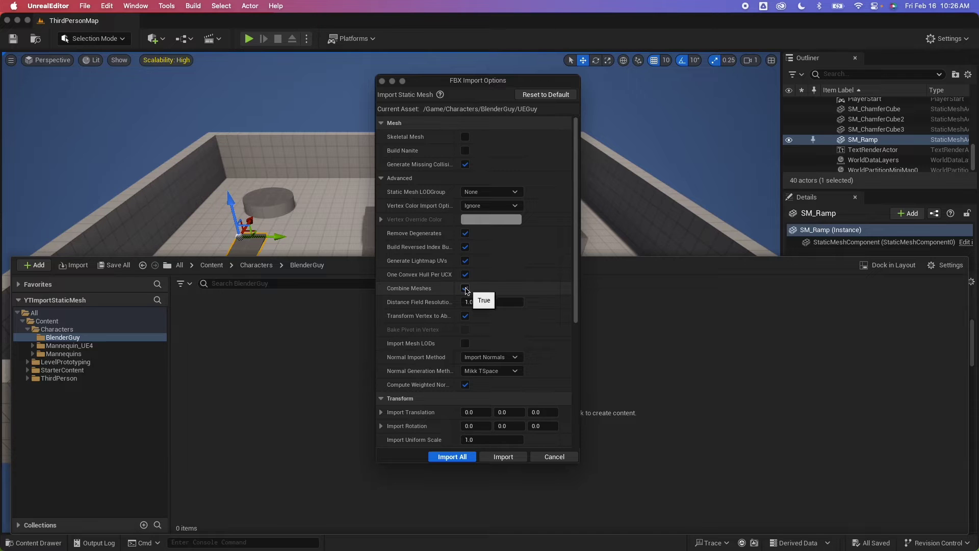
pyautogui.click(450, 457)
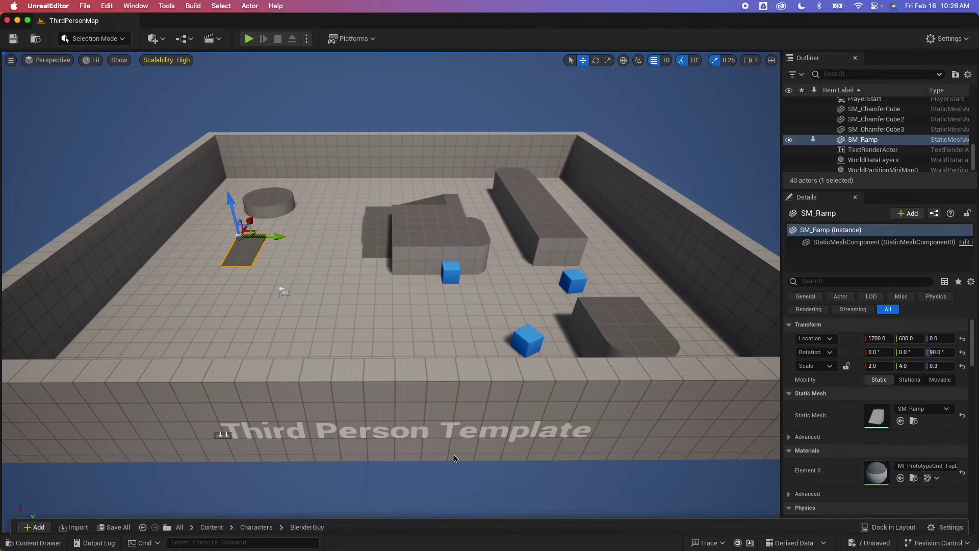
# - Open the combined UEGuy mesh from BlenderGuy in the Static Mesh Editor to check it
pyautogui.click(29, 545)
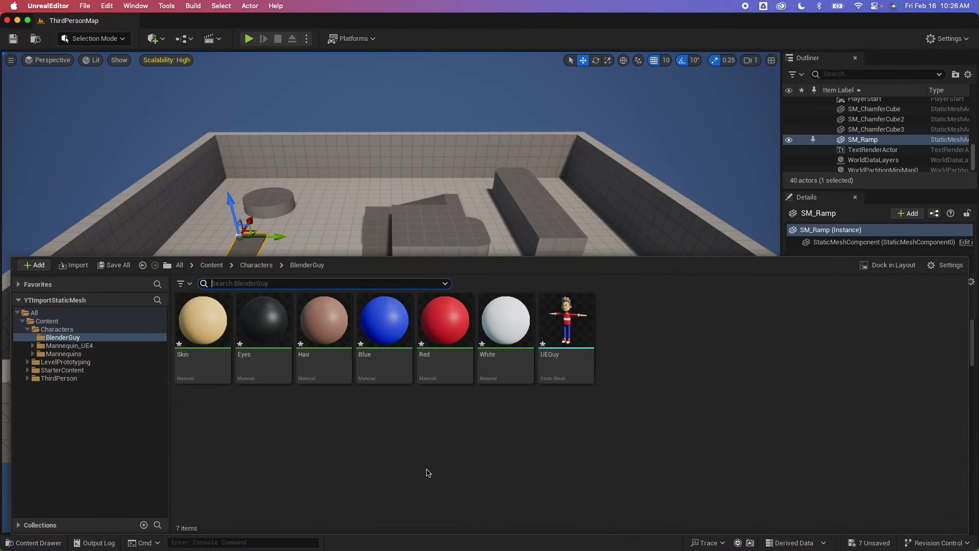
pyautogui.moveTo(574, 333)
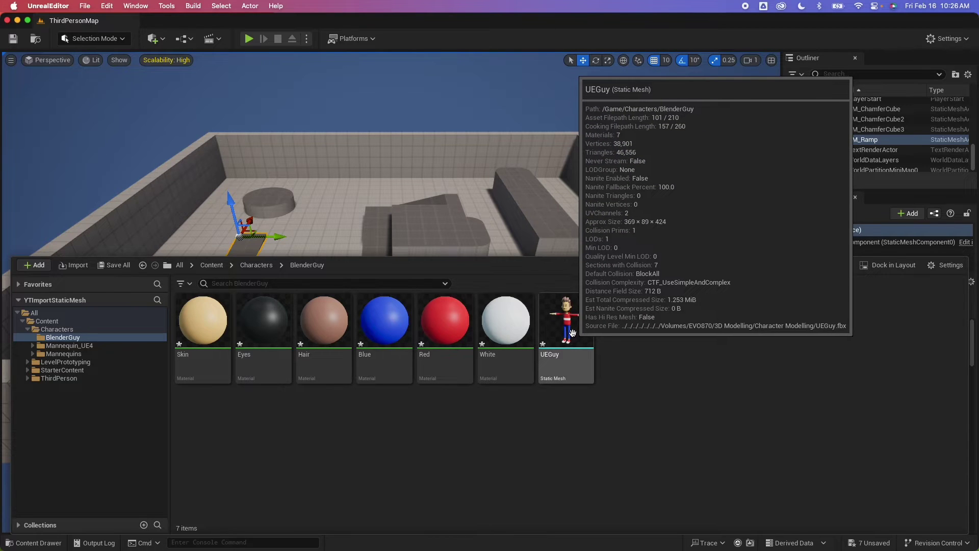
pyautogui.click(569, 330)
pyautogui.doubleClick(569, 330)
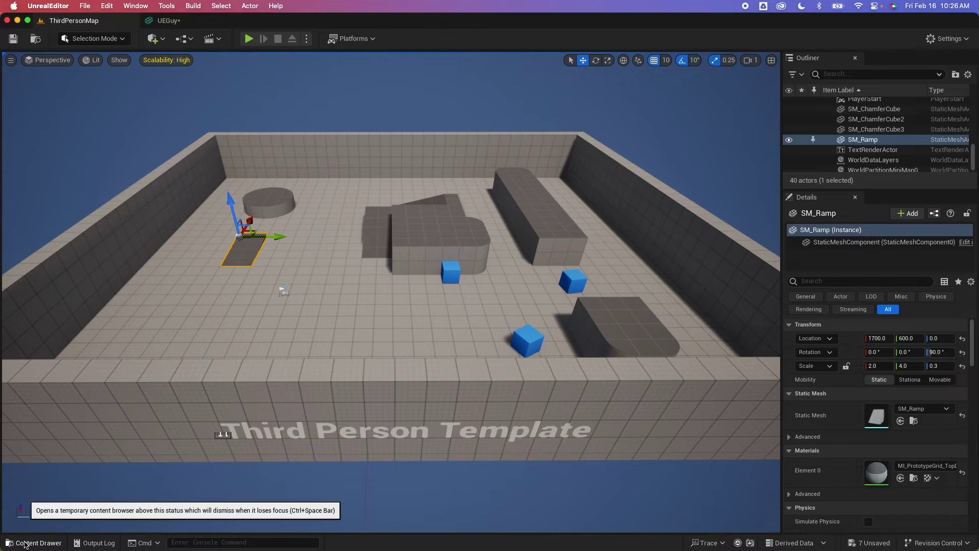
pyautogui.hotkey('ctrl', 'Up')
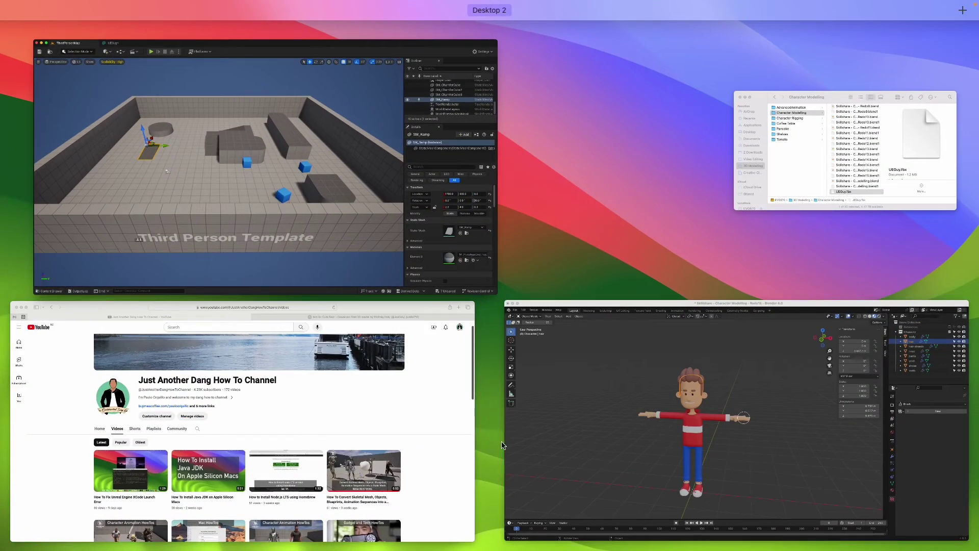
# - Play and pause the walking animation on Sketchfab's Not So Cute Bear page
pyautogui.click(416, 402)
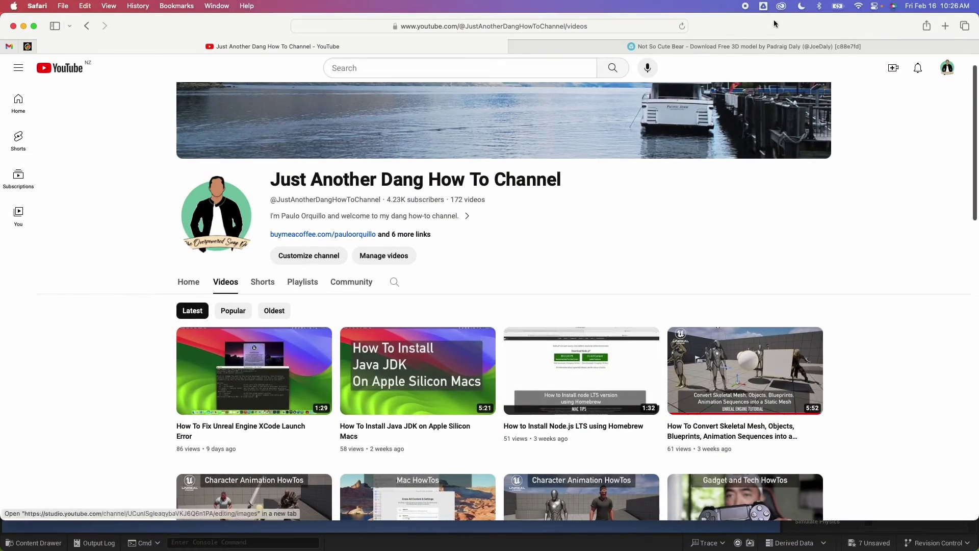
pyautogui.click(711, 47)
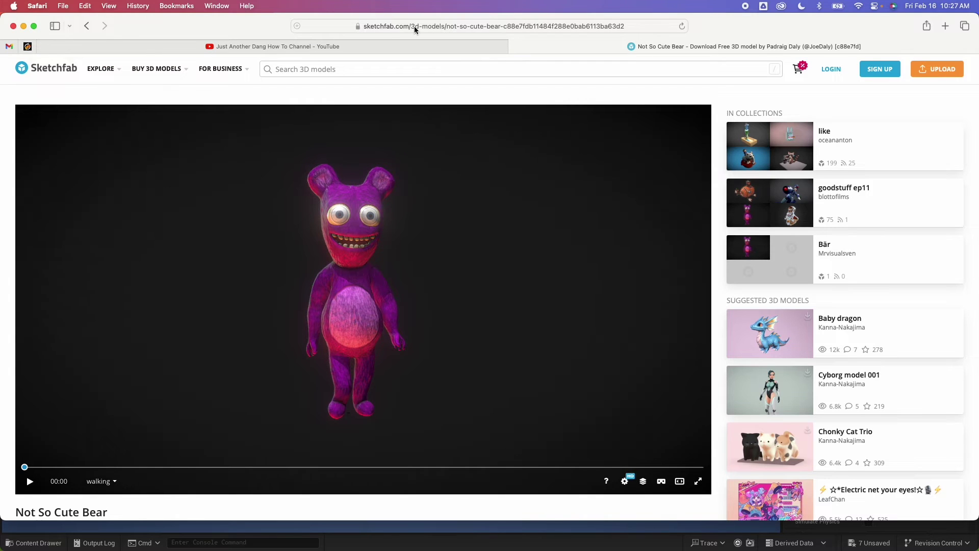
pyautogui.click(30, 482)
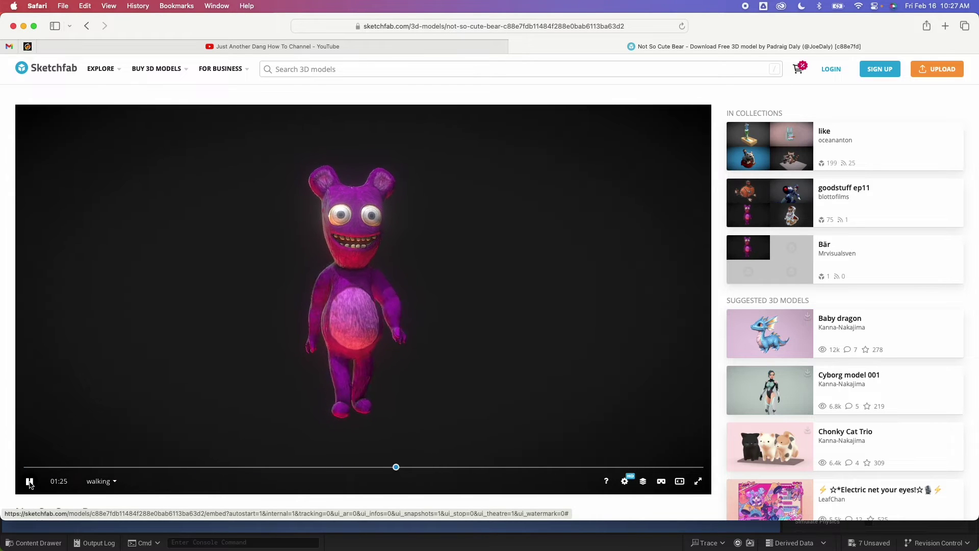
pyautogui.click(30, 482)
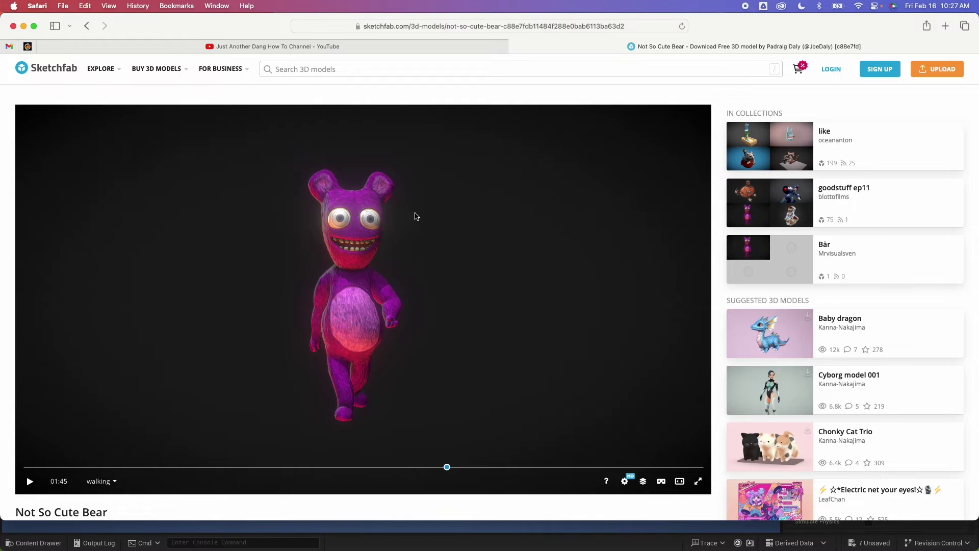
pyautogui.scroll(-3, 290, 362)
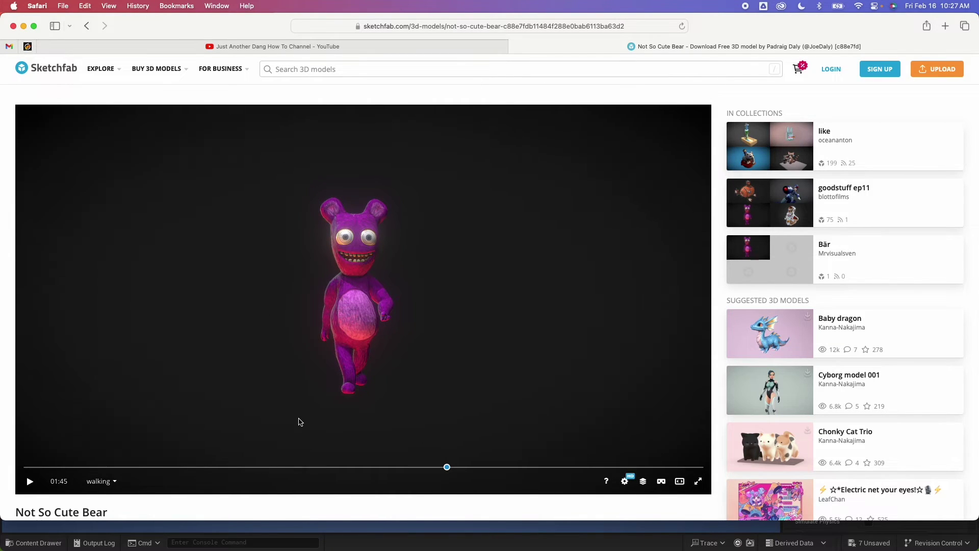
# - Keep the not-so-cute-bear Finder folder open, close the Character Modelling window, return to Unreal
pyautogui.hotkey('ctrl', 'Up')
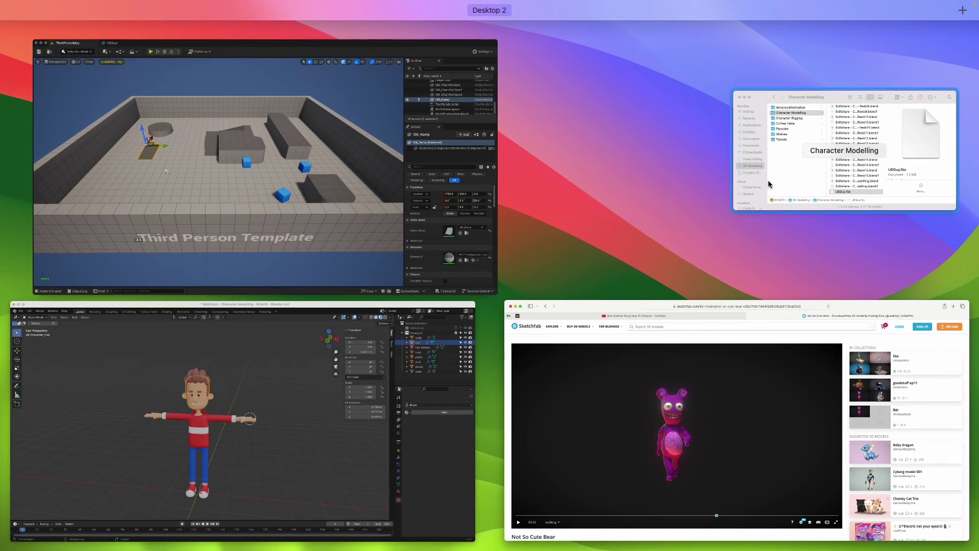
pyautogui.click(862, 168)
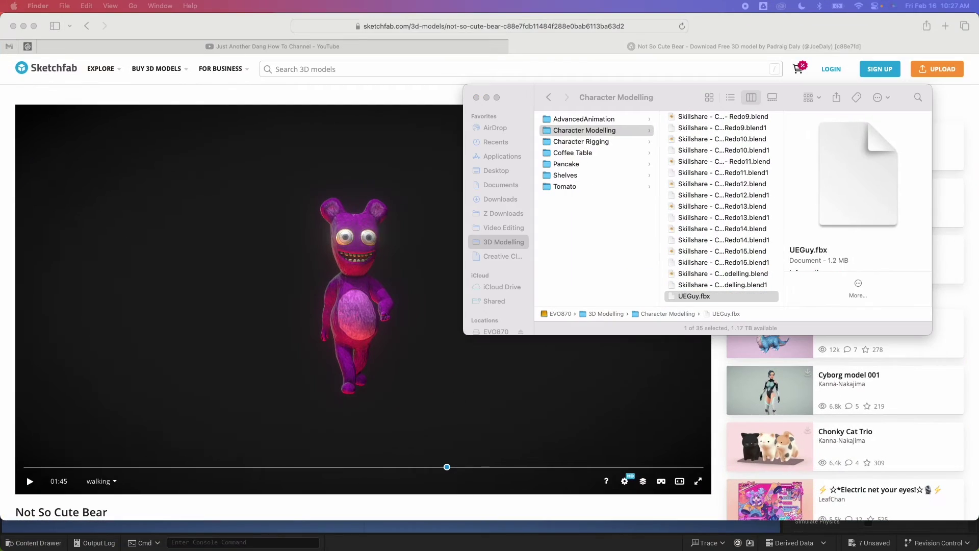
pyautogui.moveTo(978, 143); pyautogui.dragTo(688, 162)
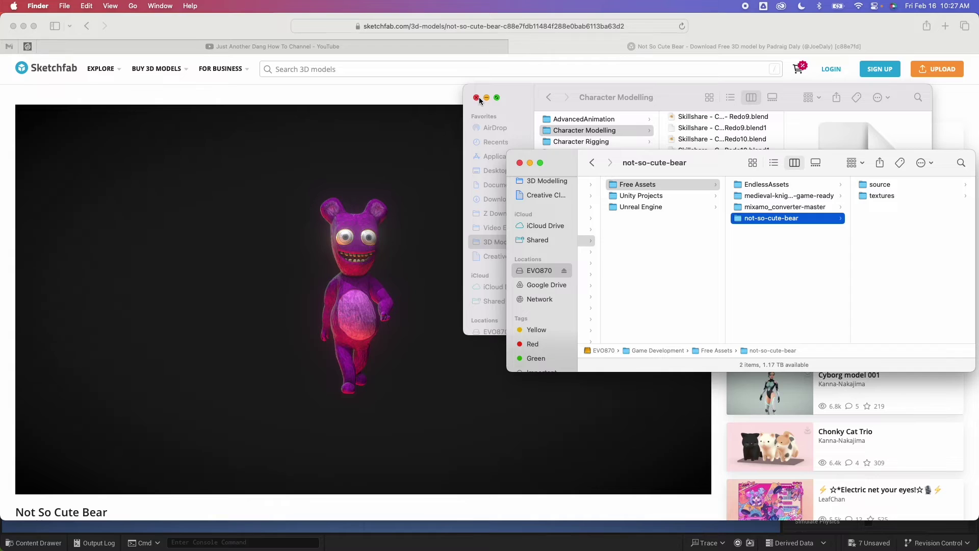
pyautogui.click(476, 97)
pyautogui.hotkey('ctrl', 'Up')
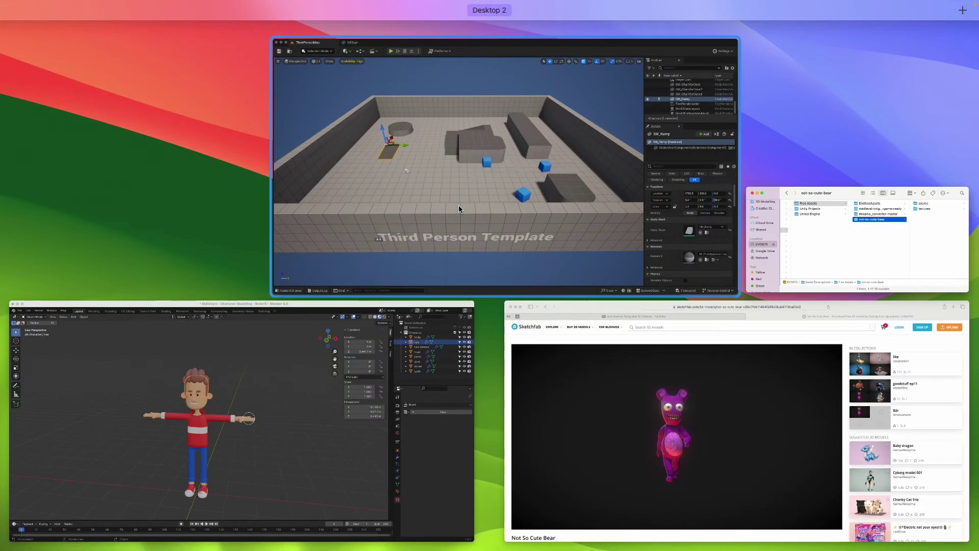
pyautogui.click(458, 205)
# - Create a new folder named Bear inside Characters and open it
pyautogui.click(54, 543)
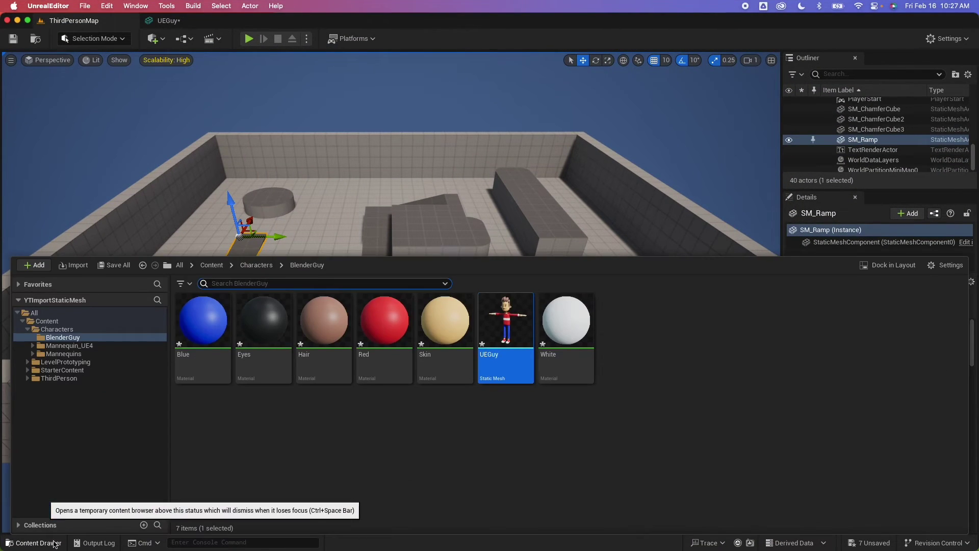
pyautogui.click(57, 328)
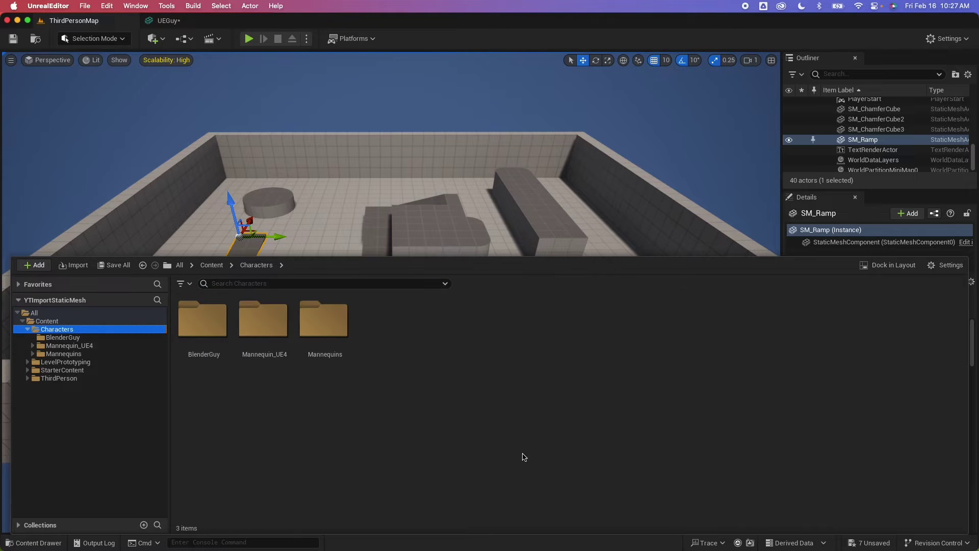
pyautogui.rightClick(524, 456)
pyautogui.click(591, 111)
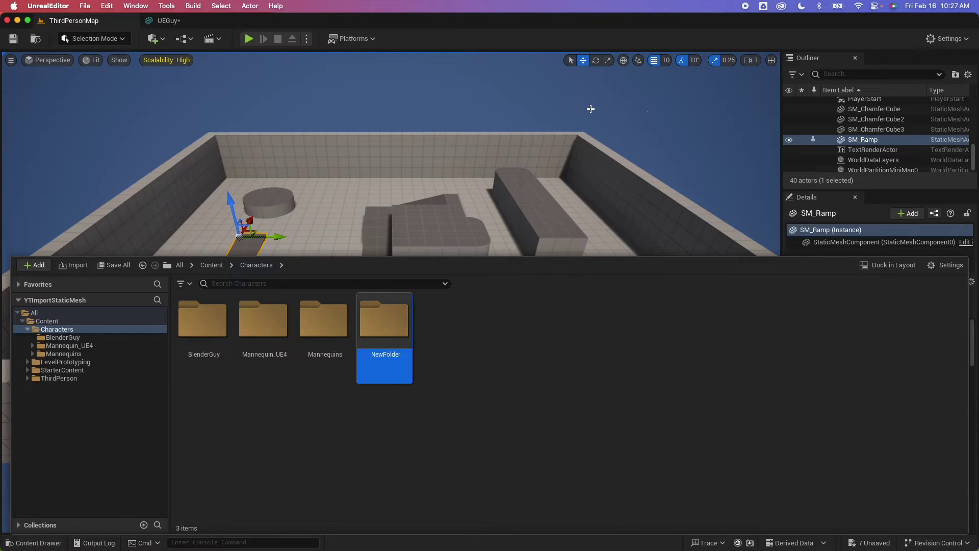
pyautogui.press('Return')
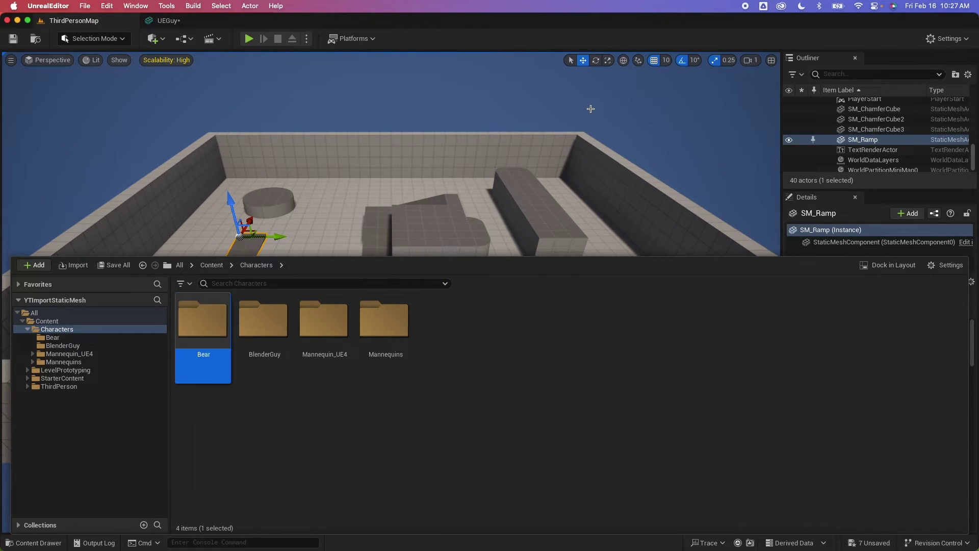
pyautogui.doubleClick(204, 322)
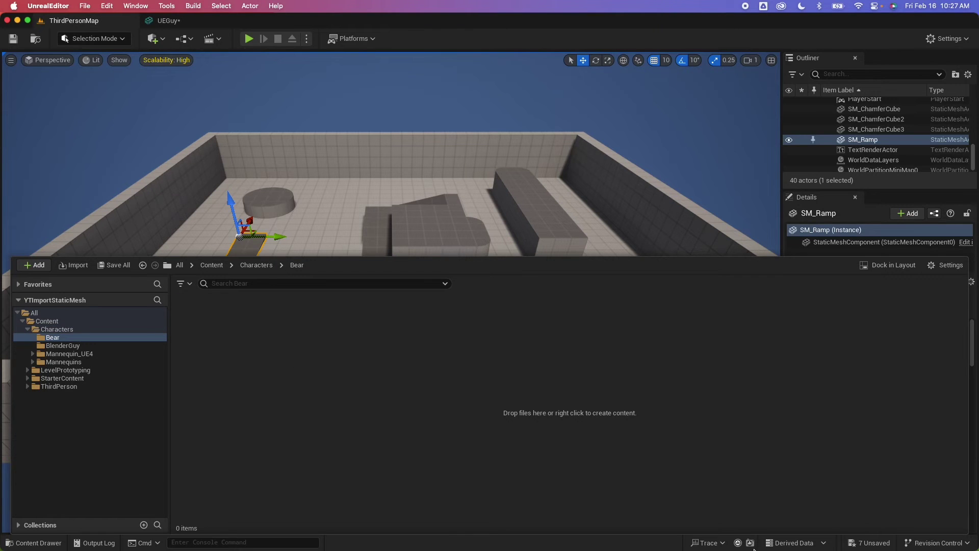
pyautogui.hotkey('ctrl', 'Up')
# - Open not-so-cute-bear > source in Finder, check the textures, and drag model.fbx into Bear
pyautogui.click(851, 258)
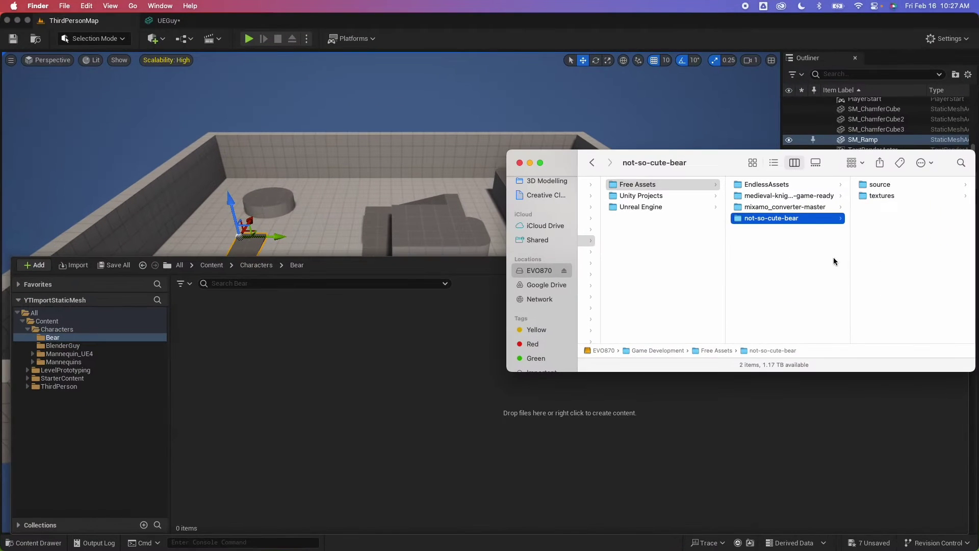
pyautogui.click(880, 187)
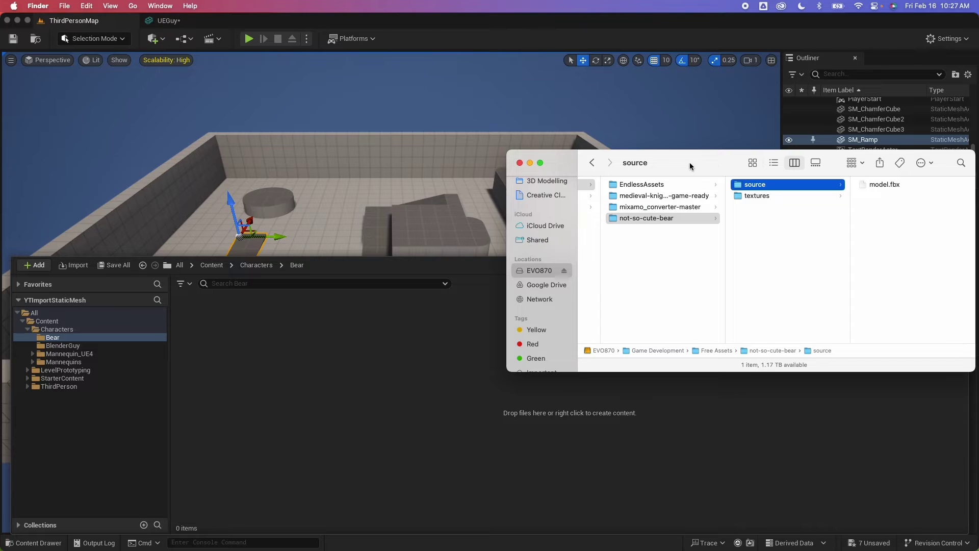
pyautogui.moveTo(691, 166); pyautogui.dragTo(575, 166)
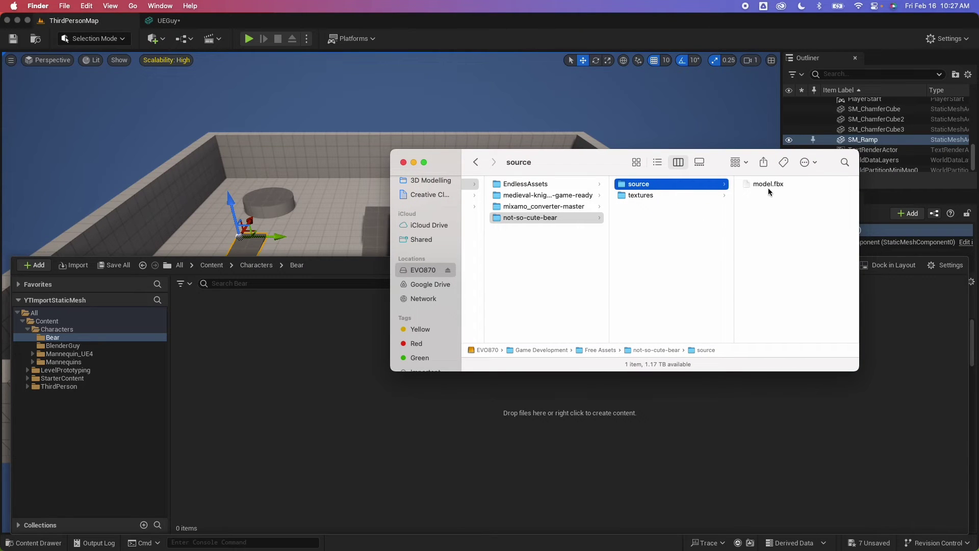
pyautogui.click(650, 196)
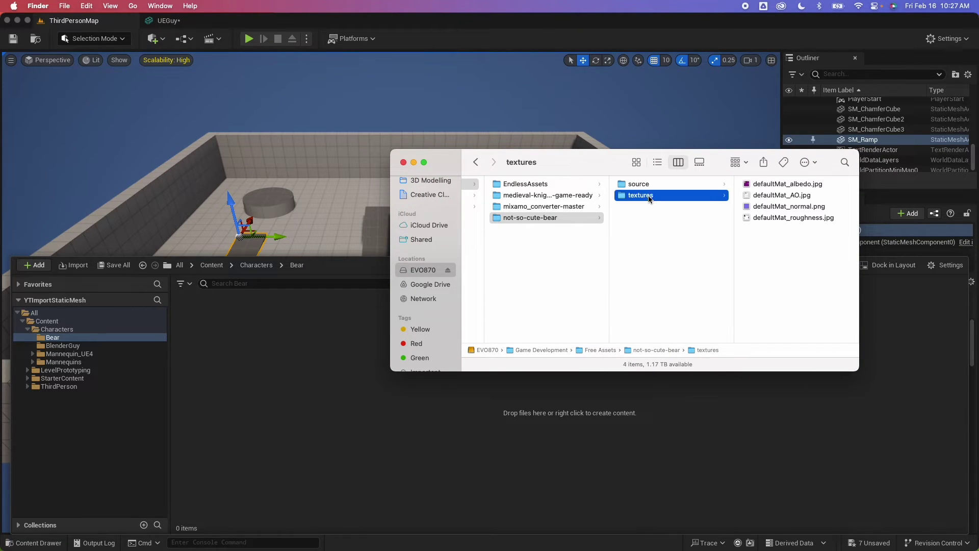
pyautogui.click(655, 186)
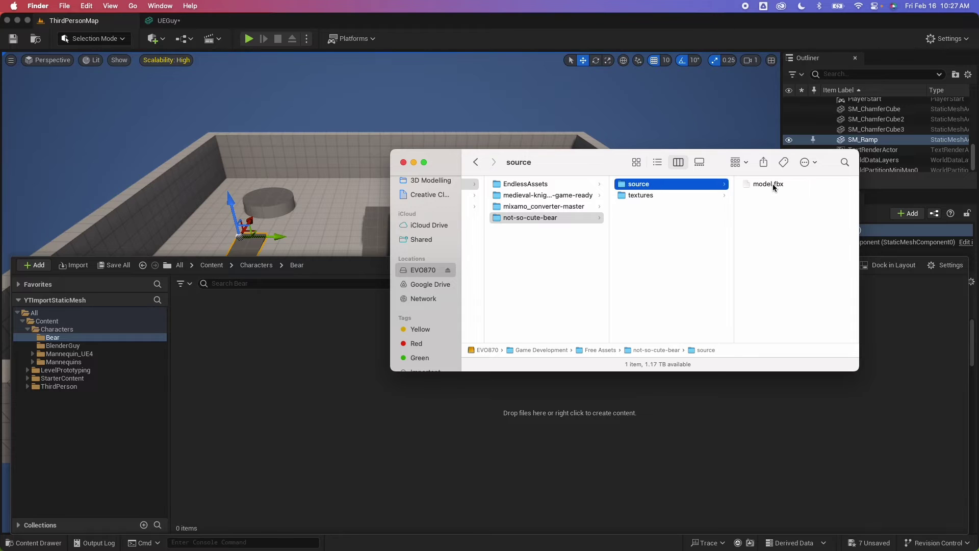
pyautogui.moveTo(772, 183); pyautogui.dragTo(329, 410)
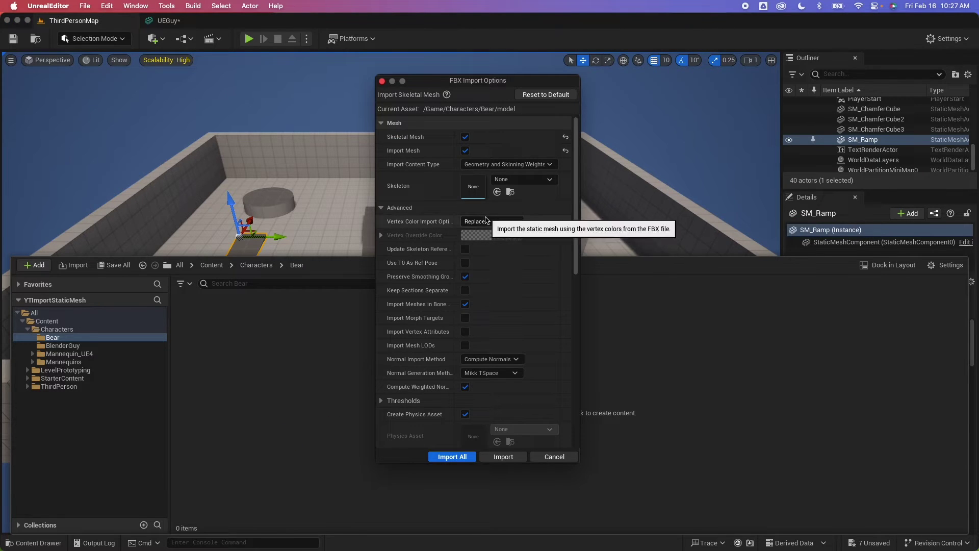
# - Uncheck Skeletal Mesh in the FBX import options and import model.fbx as a static mesh
pyautogui.click(465, 137)
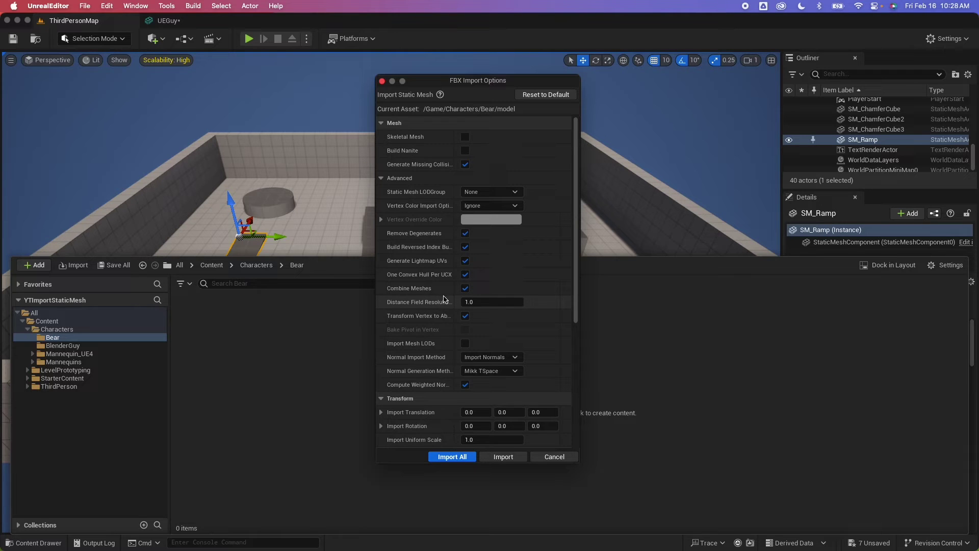
pyautogui.scroll(-10, 442, 300)
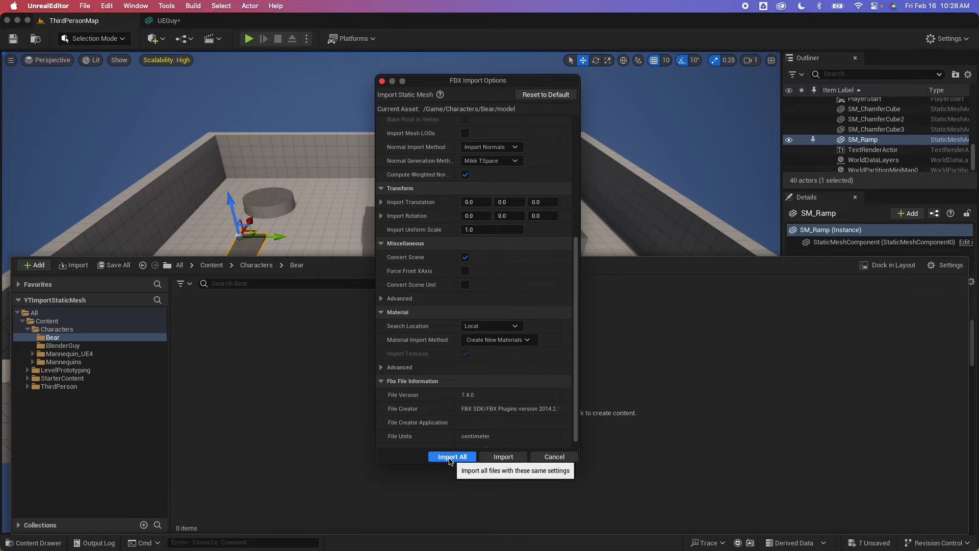
pyautogui.click(450, 458)
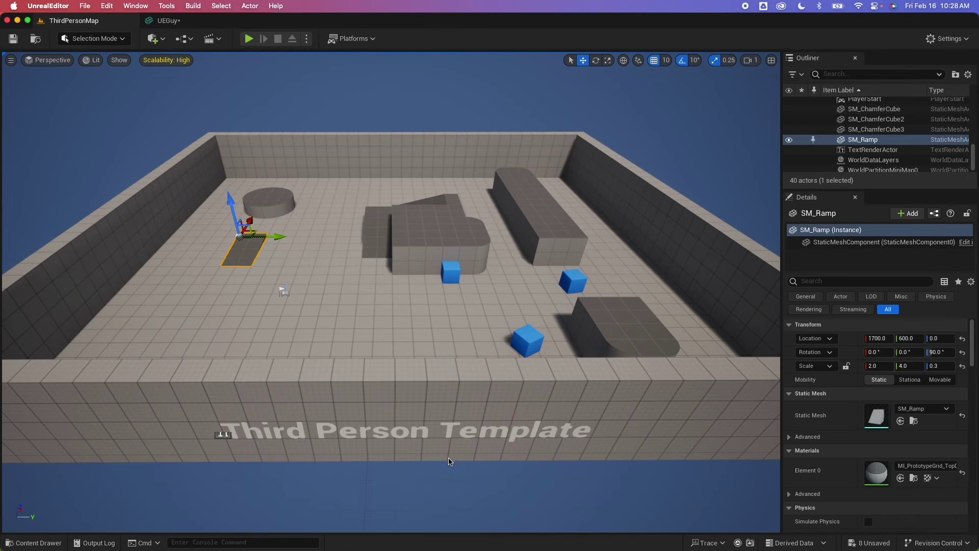
# - Open the imported bear mesh in the static mesh editor, then show the Bear folder's contents
pyautogui.click(33, 542)
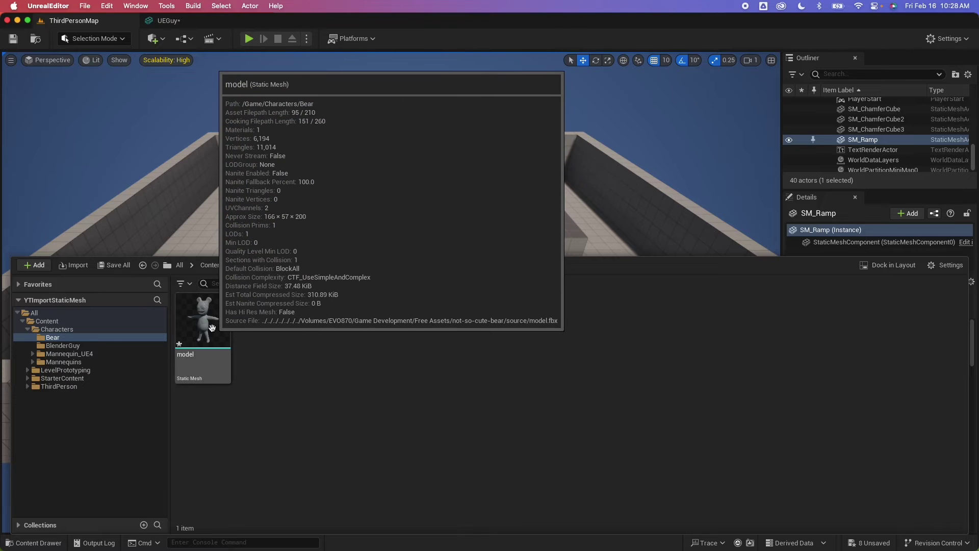
pyautogui.doubleClick(214, 335)
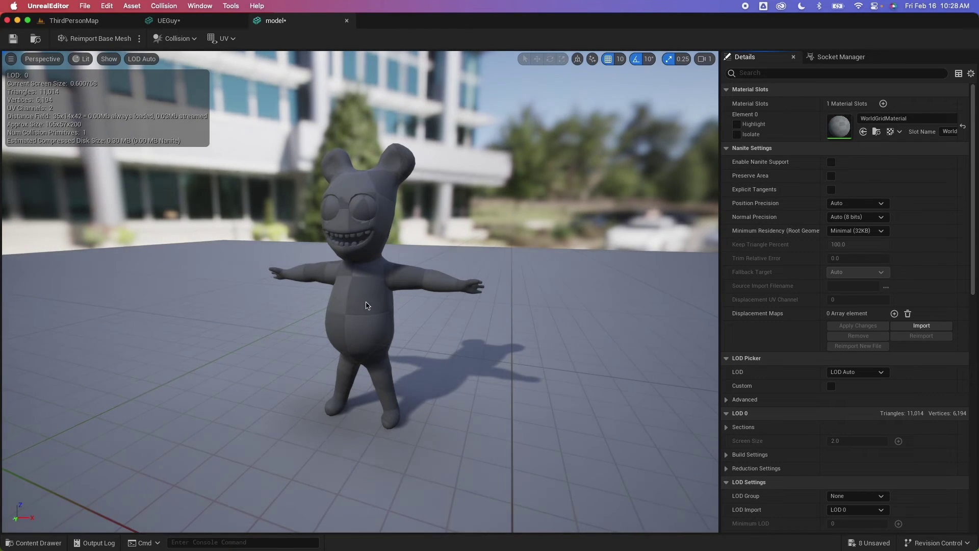
pyautogui.moveTo(356, 291); pyautogui.dragTo(314, 295)
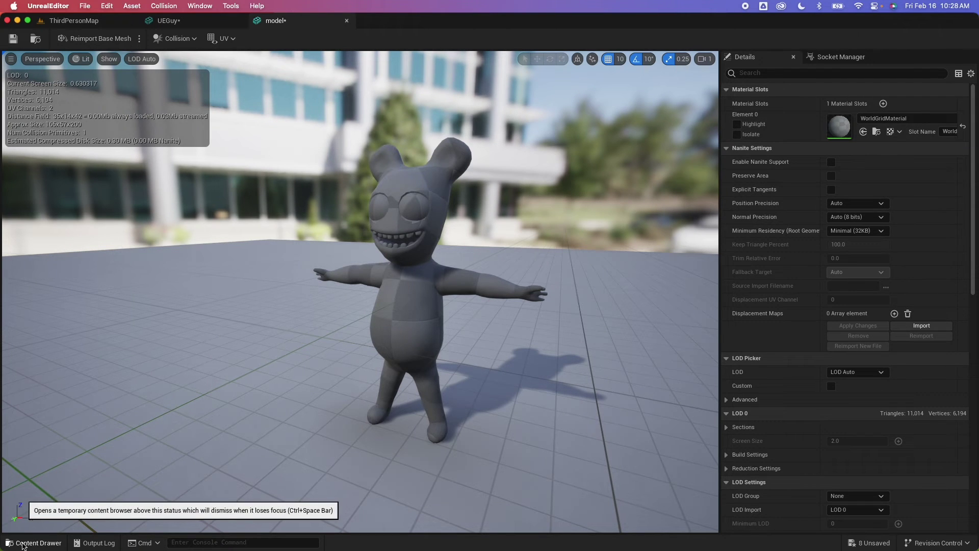
pyautogui.click(30, 542)
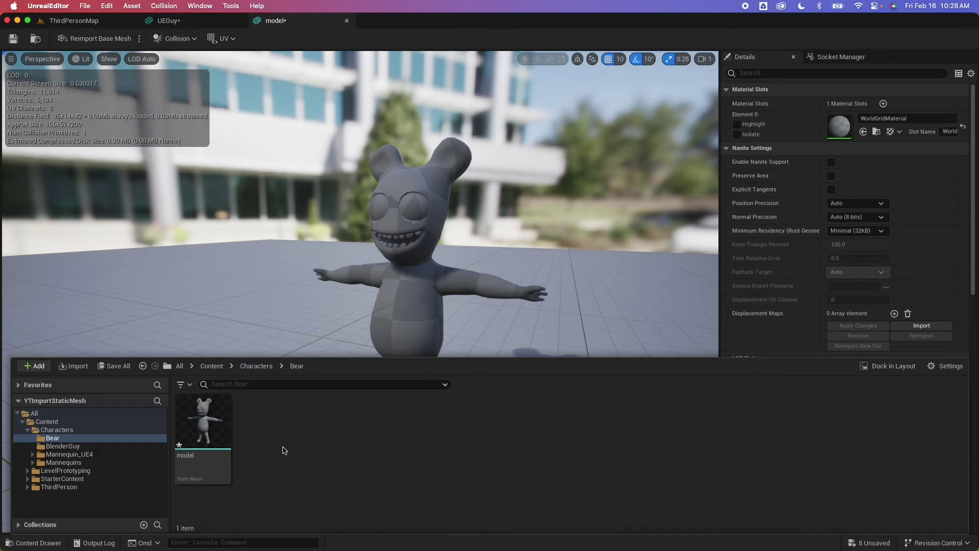
pyautogui.rightClick(284, 450)
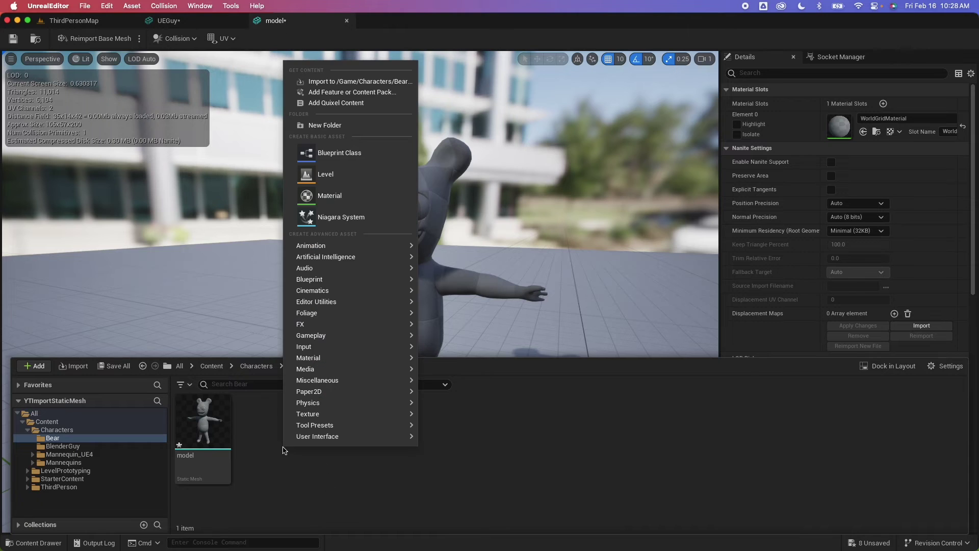
# - Create and open a new Texture folder under Bear, and locate the downloaded textures folder
pyautogui.click(325, 126)
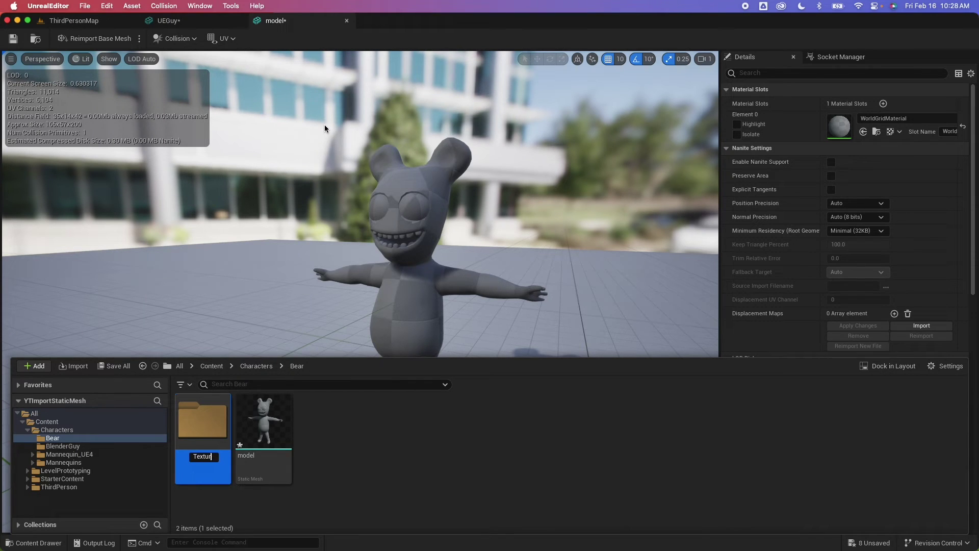
pyautogui.doubleClick(200, 437)
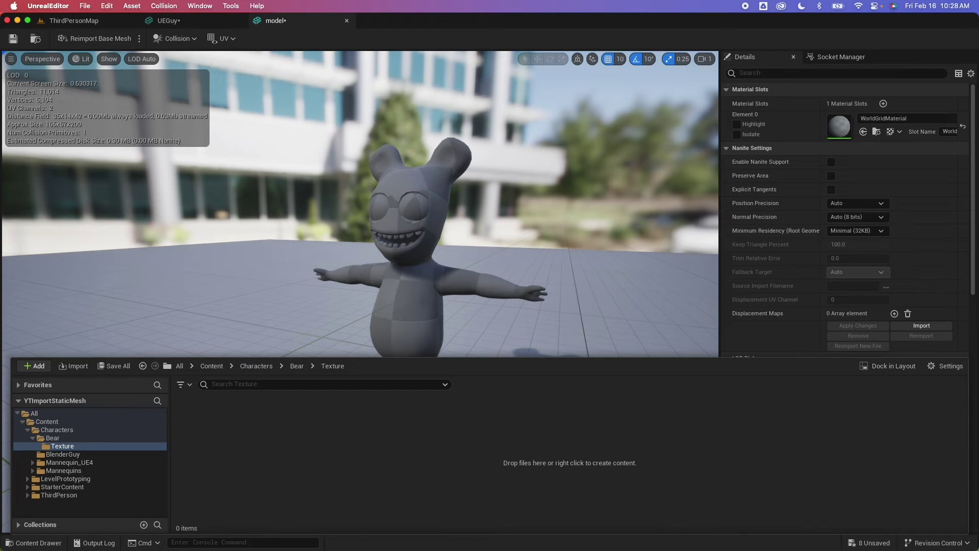
pyautogui.press('super+Tab')
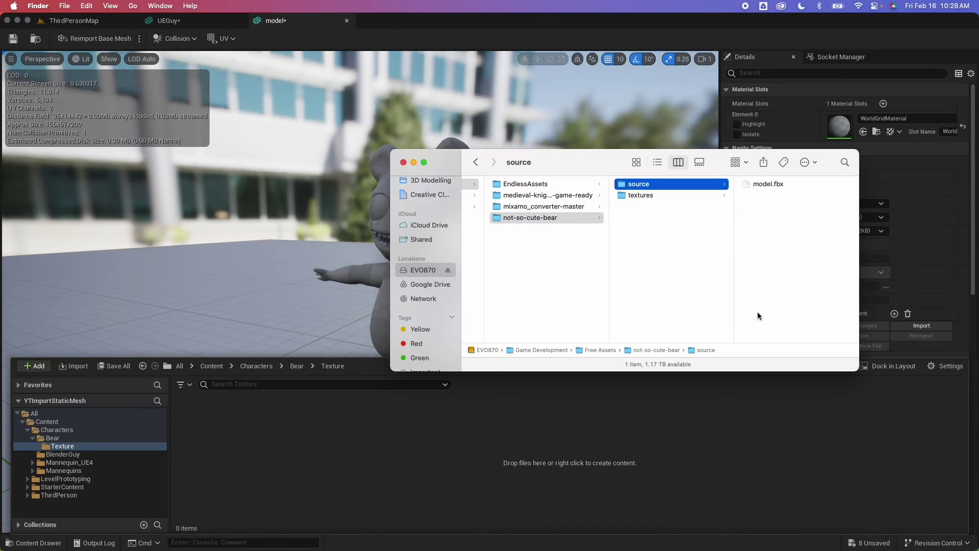
pyautogui.click(659, 199)
# - Import the albedo, AO, normal and roughness files into Texture, then return to Bear
pyautogui.click(790, 187)
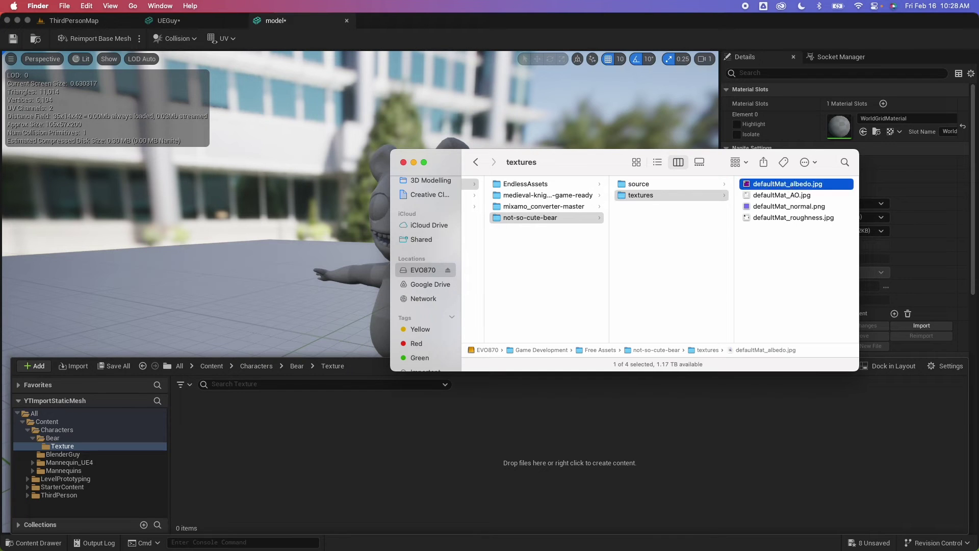
pyautogui.keyDown('shift'); pyautogui.click(676, 218); pyautogui.keyUp('shift')
pyautogui.moveTo(635, 185); pyautogui.dragTo(336, 451)
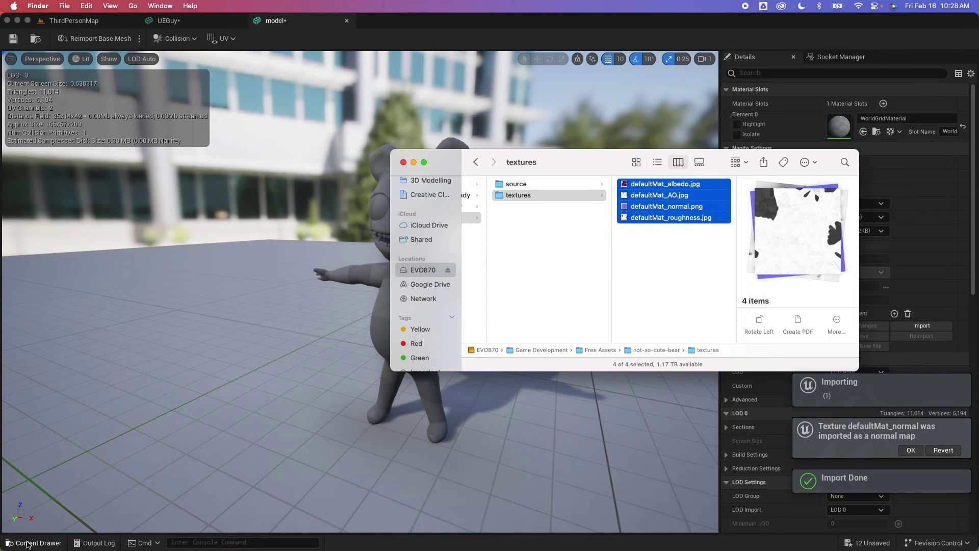
pyautogui.click(504, 424)
pyautogui.click(33, 543)
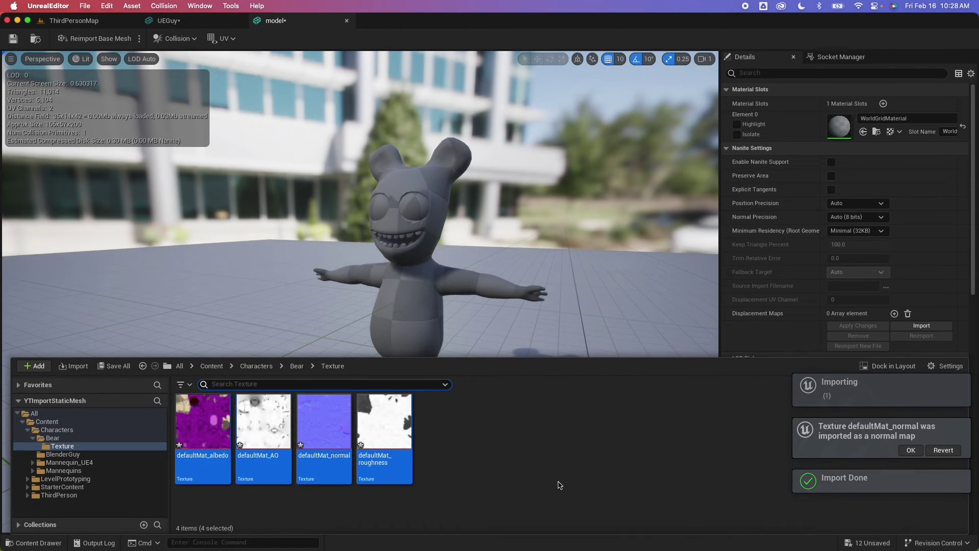
pyautogui.click(297, 366)
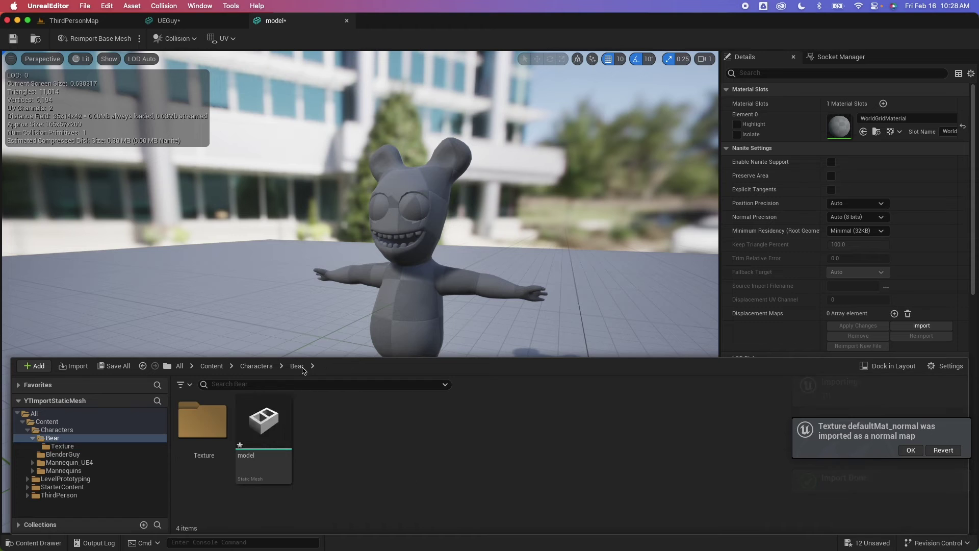
# - Create a folder named Materials under Bear and open it
pyautogui.rightClick(354, 468)
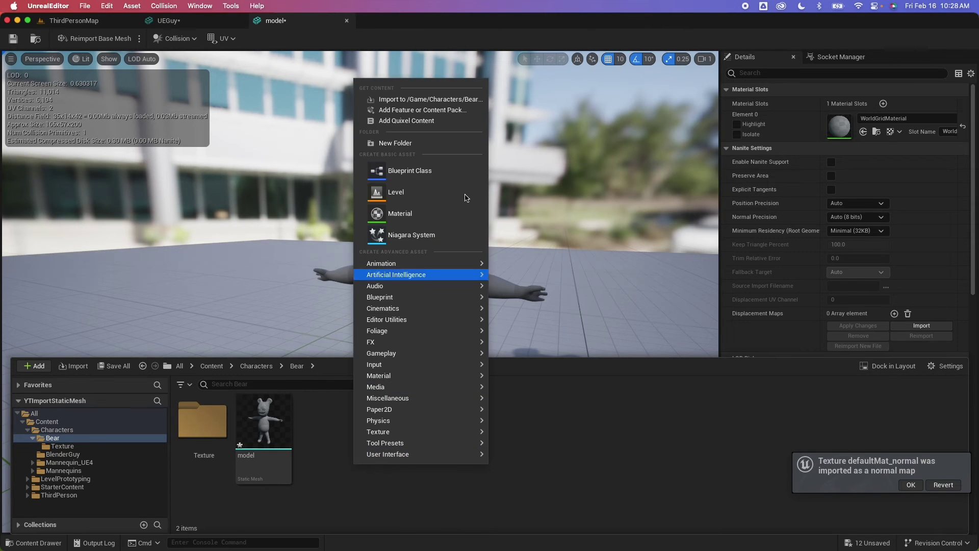
pyautogui.click(420, 145)
pyautogui.write('Material')
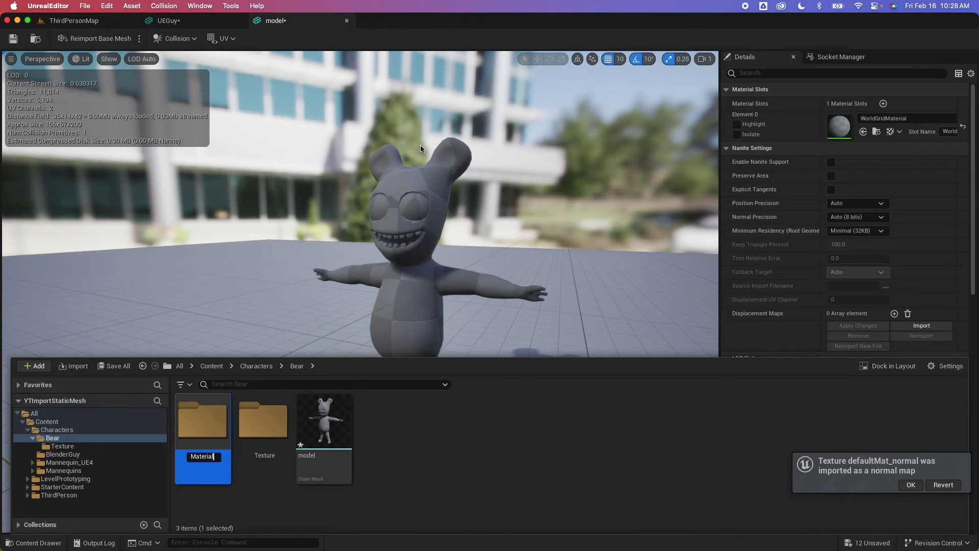
pyautogui.write('s')
pyautogui.press('Return')
pyautogui.doubleClick(202, 424)
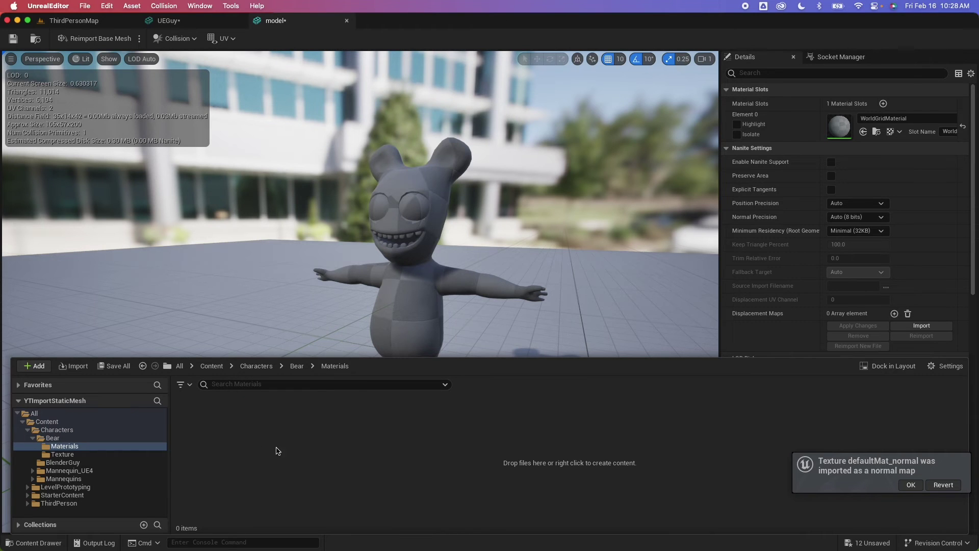
# - Create a new material named M_Bear and open it in the material editor
pyautogui.rightClick(279, 451)
pyautogui.click(370, 200)
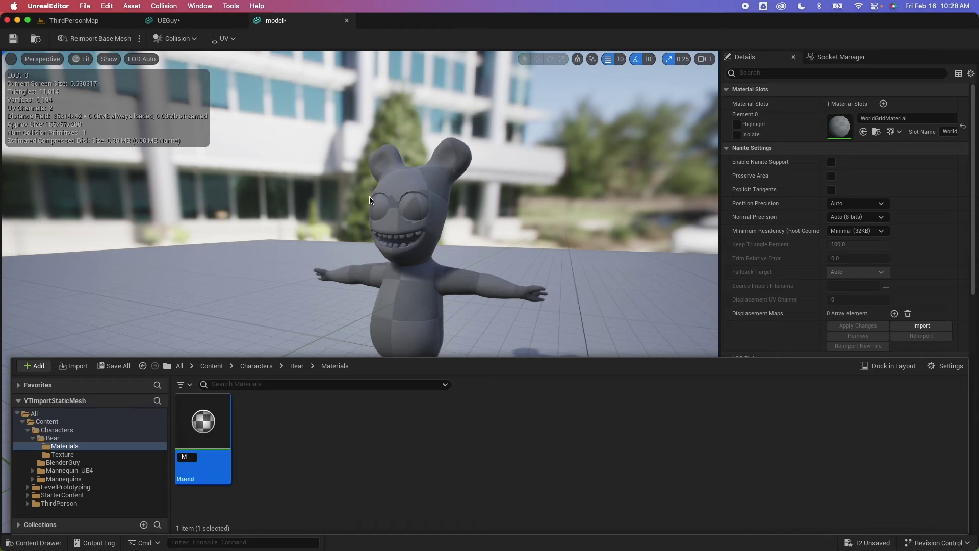
pyautogui.write('M_Bear')
pyautogui.press('Return')
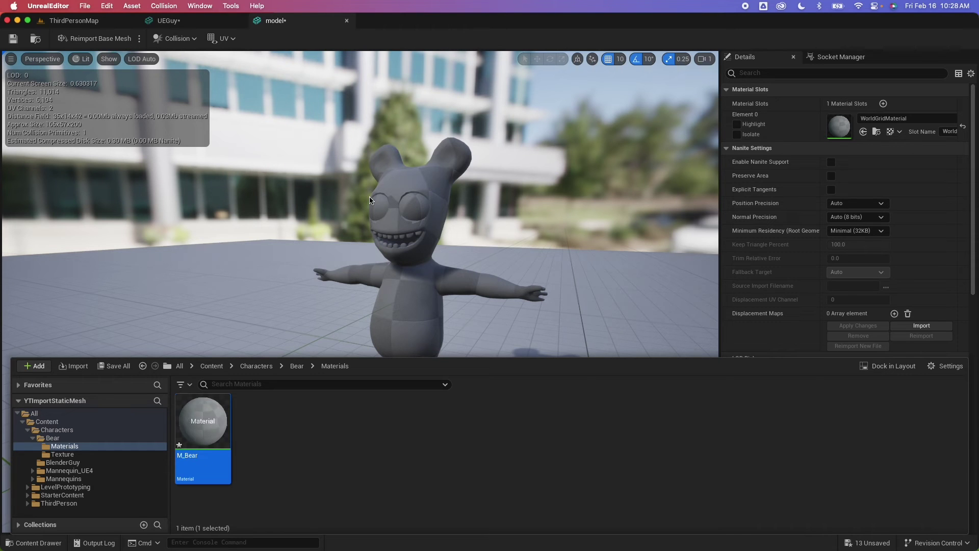
pyautogui.doubleClick(202, 434)
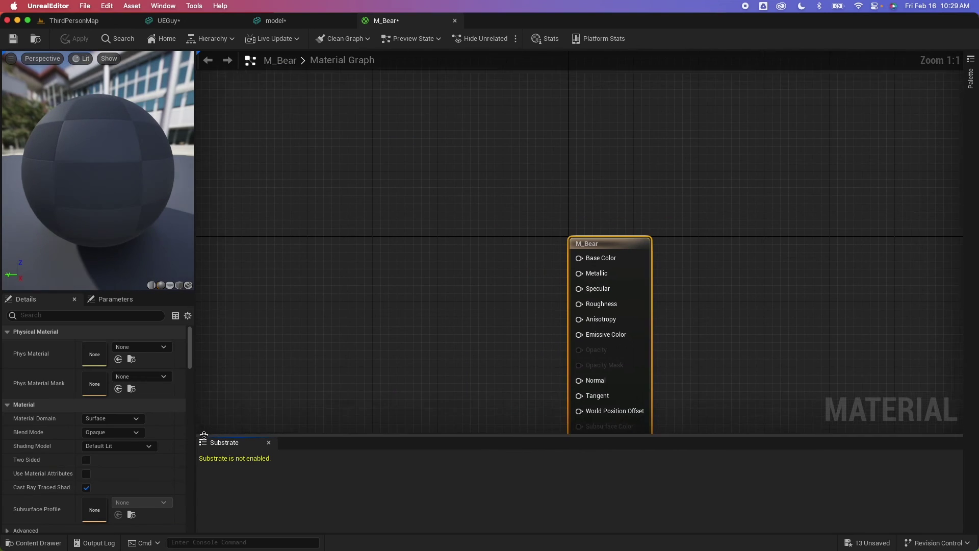
# - Drag all four textures from Bear/Texture into the M_Bear graph and spread the nodes apart
pyautogui.click(42, 544)
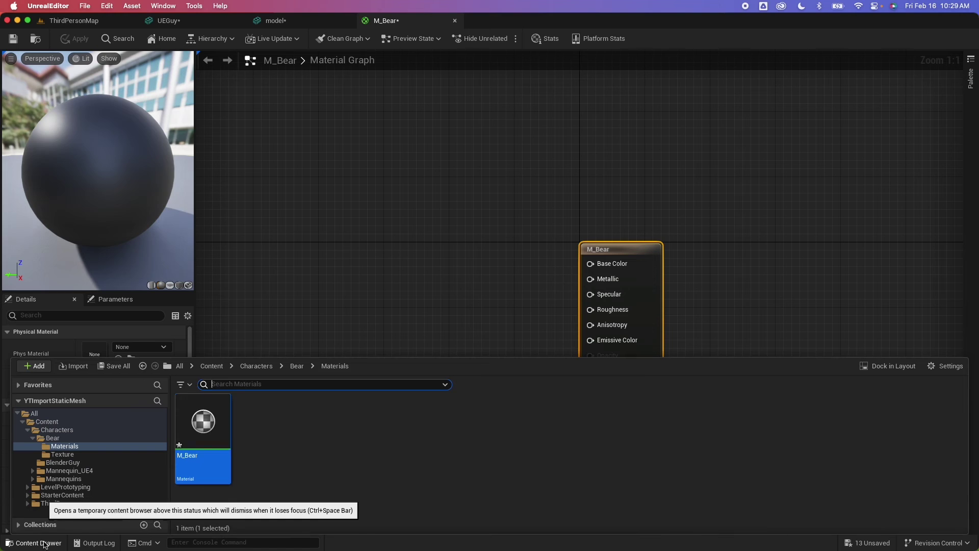
pyautogui.click(296, 366)
pyautogui.click(261, 424)
pyautogui.doubleClick(261, 423)
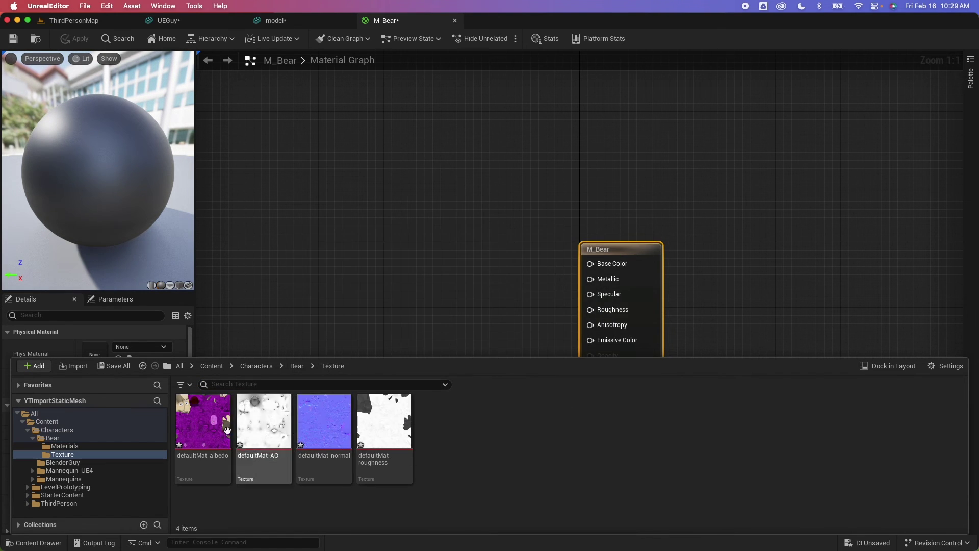
pyautogui.click(228, 430)
pyautogui.keyDown('shift'); pyautogui.click(384, 423); pyautogui.keyUp('shift')
pyautogui.moveTo(384, 423); pyautogui.dragTo(426, 168)
pyautogui.moveTo(459, 289); pyautogui.dragTo(419, 364)
pyautogui.moveTo(390, 279); pyautogui.dragTo(463, 265)
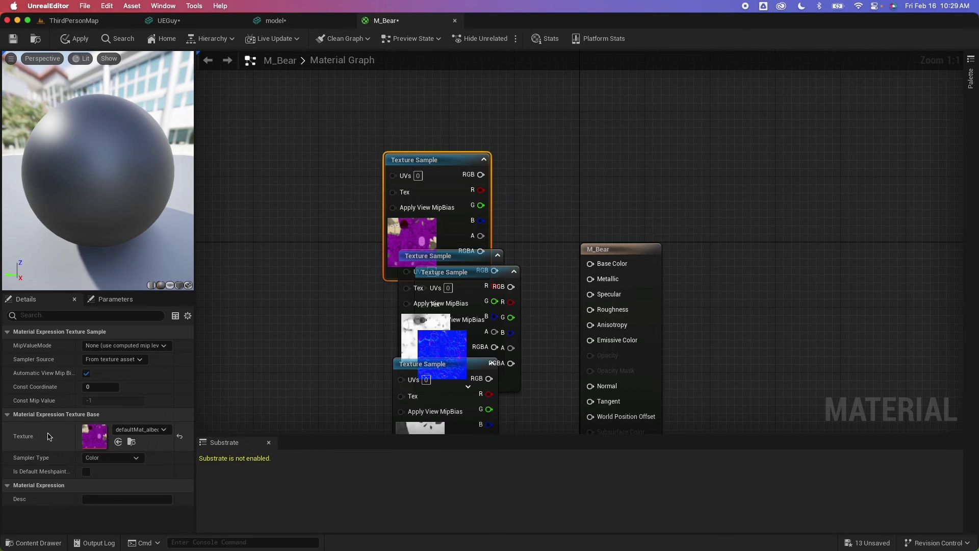
# - Connect albedo→Base Color, AO→Ambient Occlusion, normal→Normal, roughness→Roughness, then apply the material
pyautogui.moveTo(481, 174); pyautogui.dragTo(591, 264)
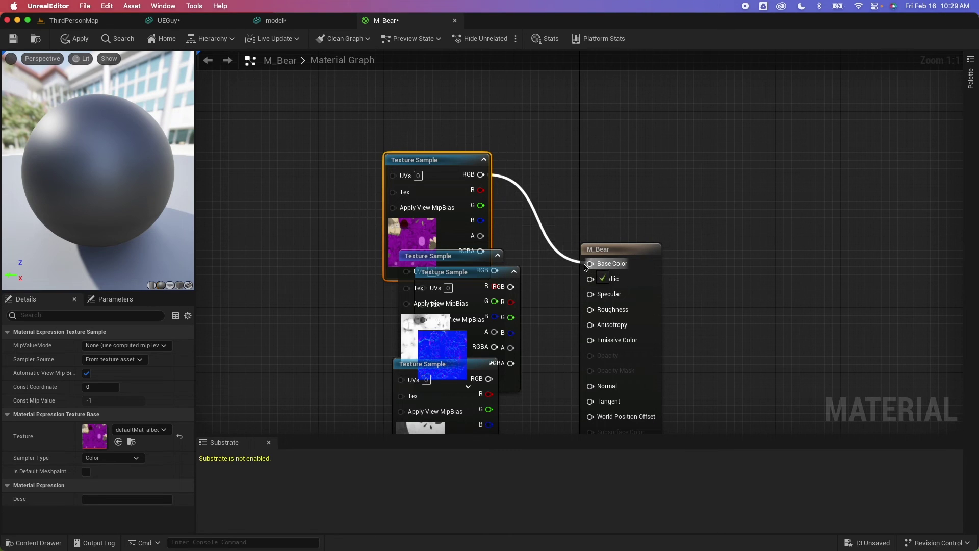
pyautogui.moveTo(410, 271); pyautogui.dragTo(306, 190)
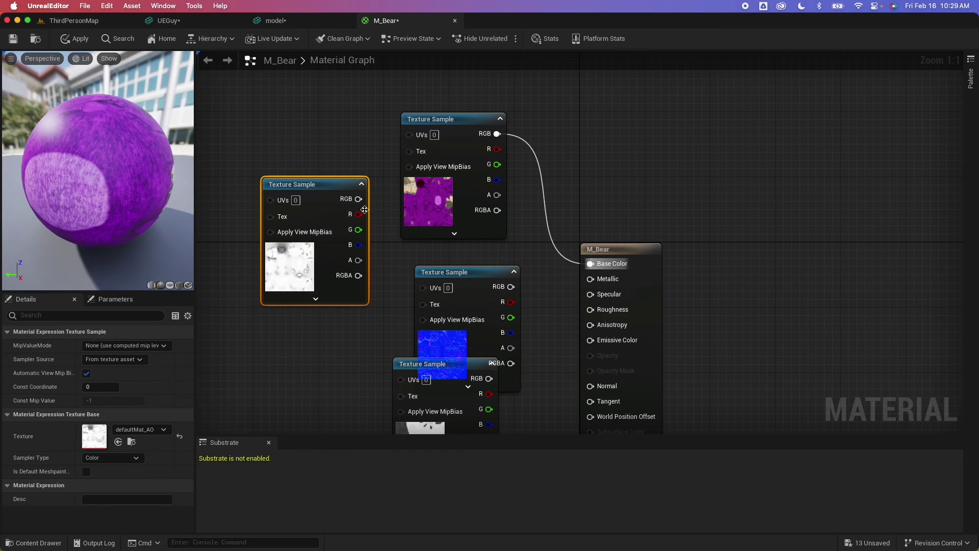
pyautogui.moveTo(359, 199); pyautogui.dragTo(590, 383)
pyautogui.moveTo(455, 265); pyautogui.dragTo(260, 330)
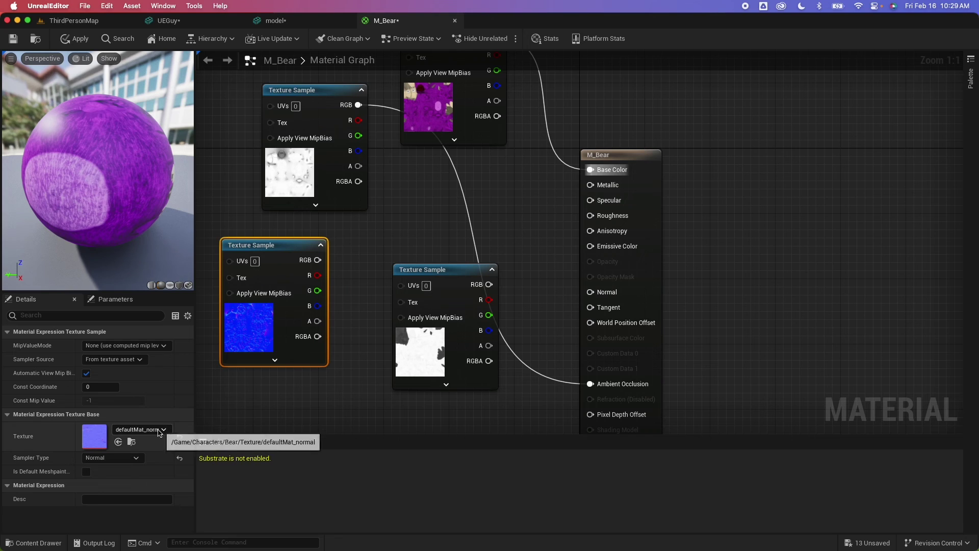
pyautogui.moveTo(317, 260); pyautogui.dragTo(590, 294)
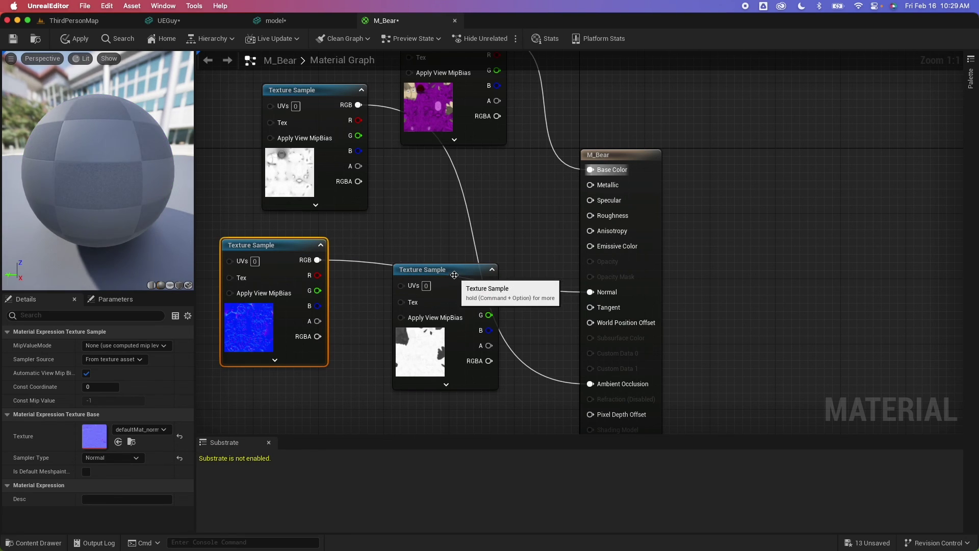
pyautogui.moveTo(450, 337); pyautogui.dragTo(434, 369)
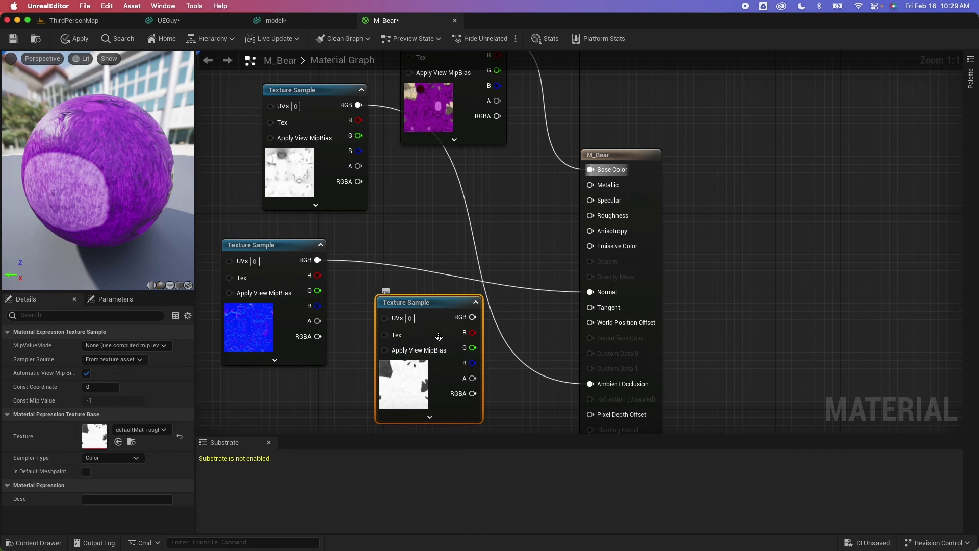
pyautogui.moveTo(472, 317); pyautogui.dragTo(591, 216)
pyautogui.click(13, 38)
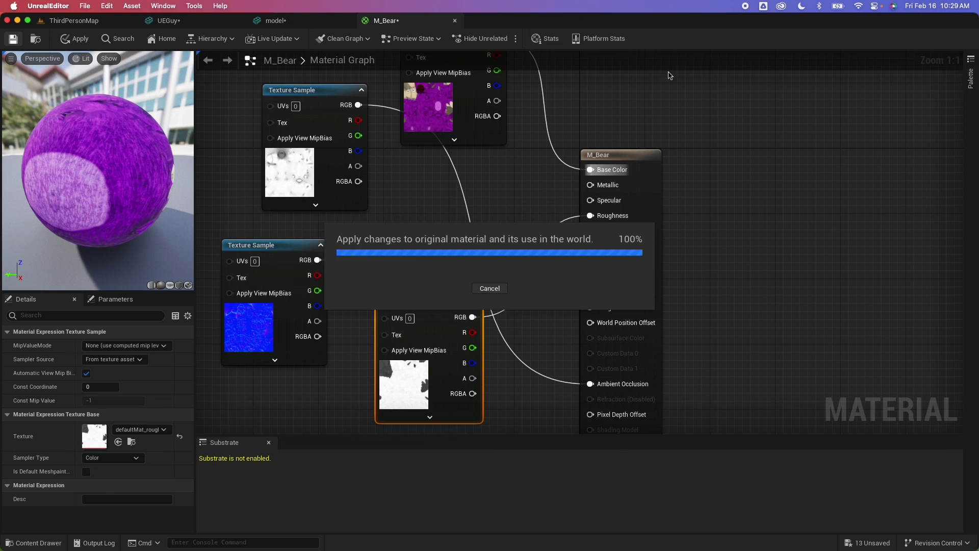
# - Assign M_Bear to the bear mesh's Element 0 slot, save, and return to ThirdPersonMap
pyautogui.click(287, 23)
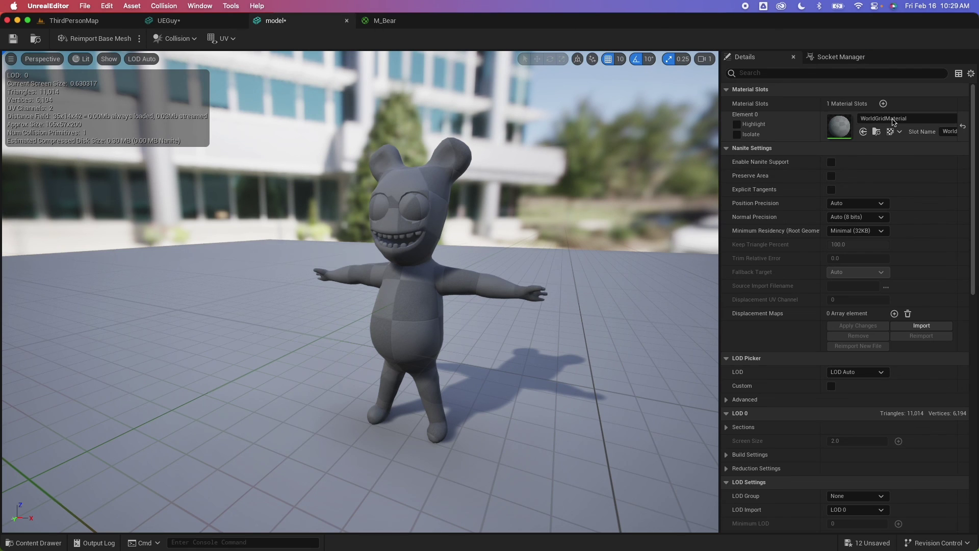
pyautogui.click(893, 121)
pyautogui.write('M')
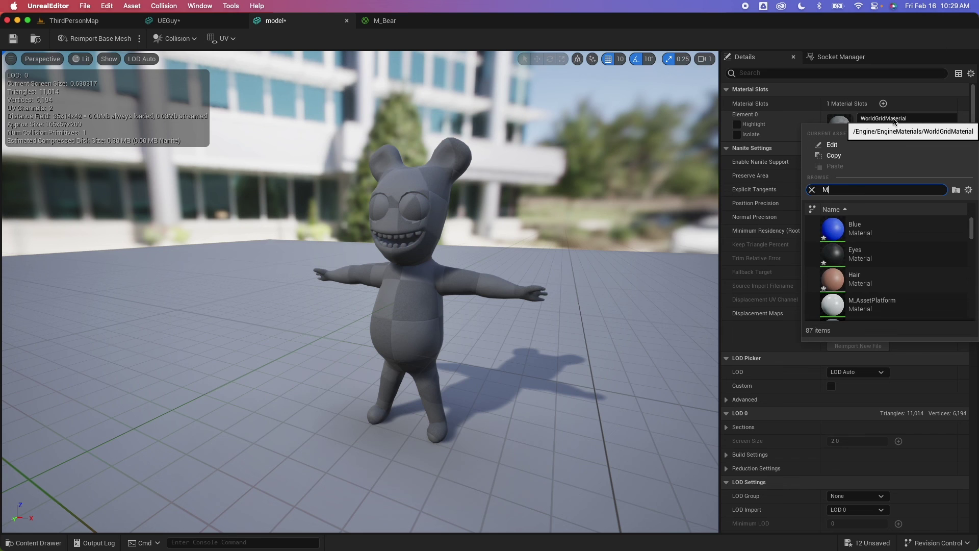
pyautogui.write('_b')
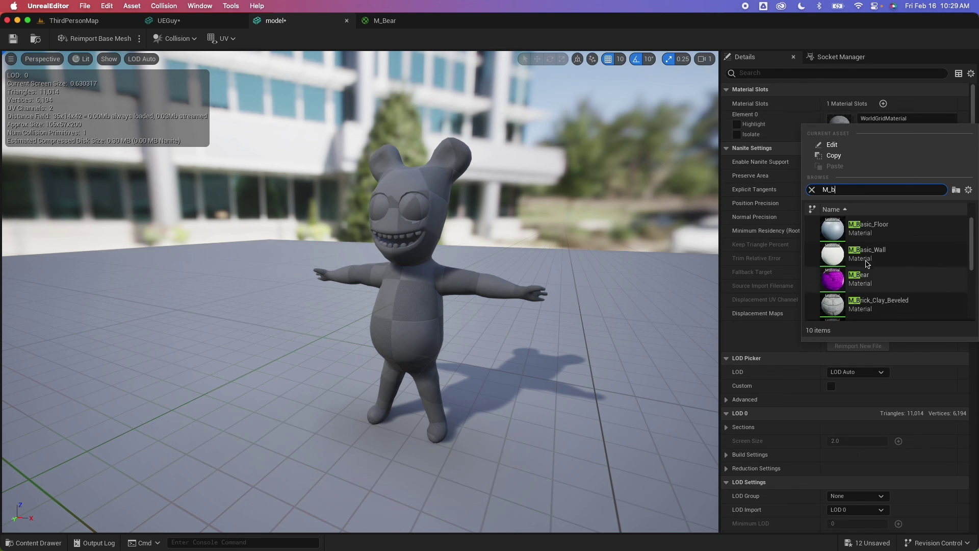
pyautogui.click(873, 278)
pyautogui.press('super+s')
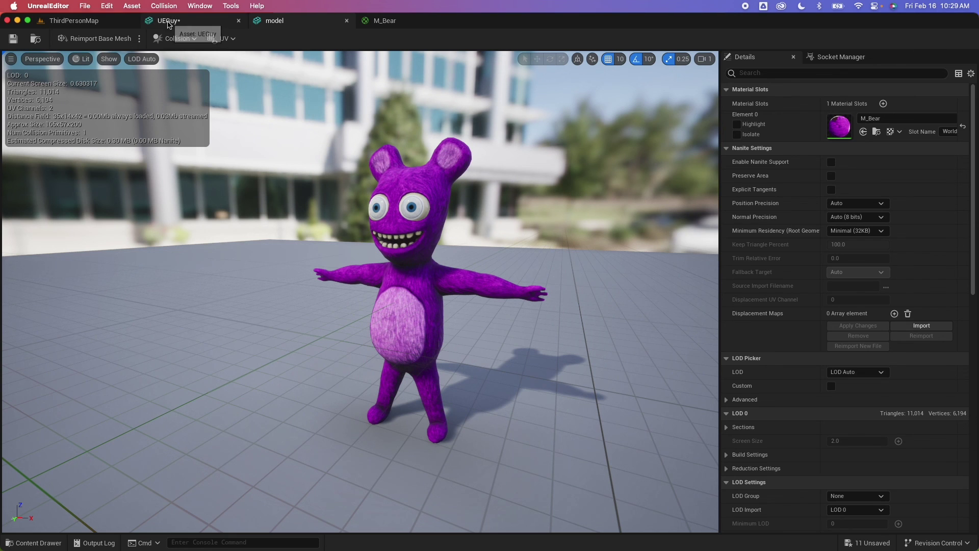
pyautogui.click(74, 20)
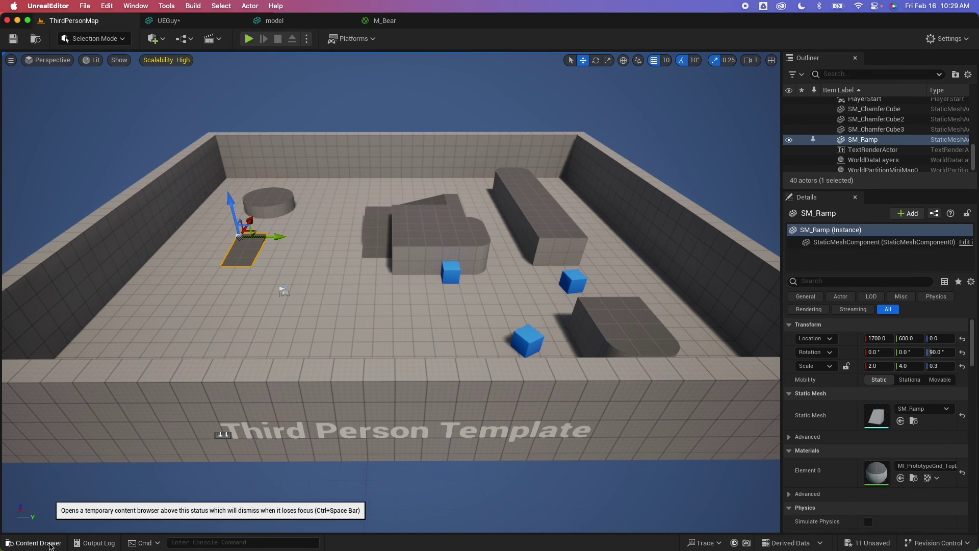
pyautogui.click(65, 547)
pyautogui.click(298, 266)
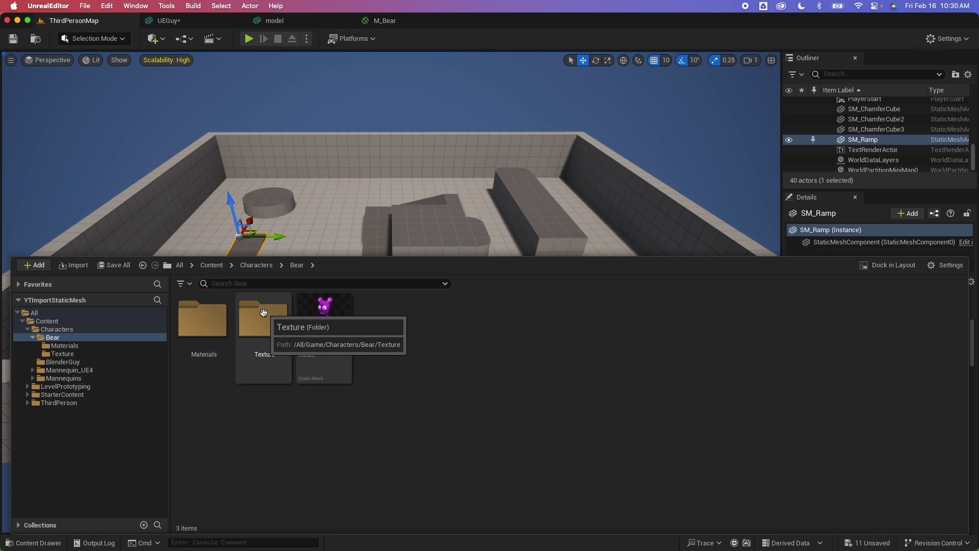
pyautogui.click(390, 167)
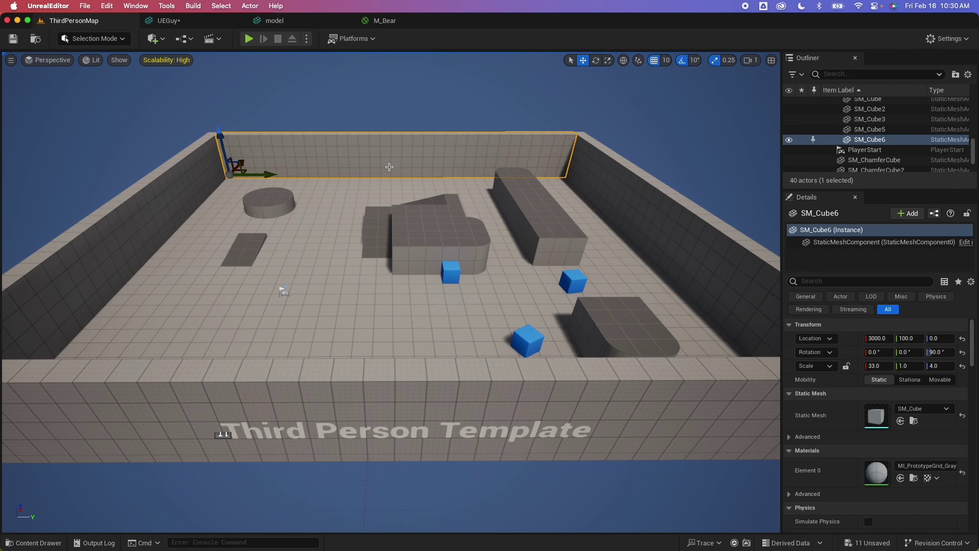